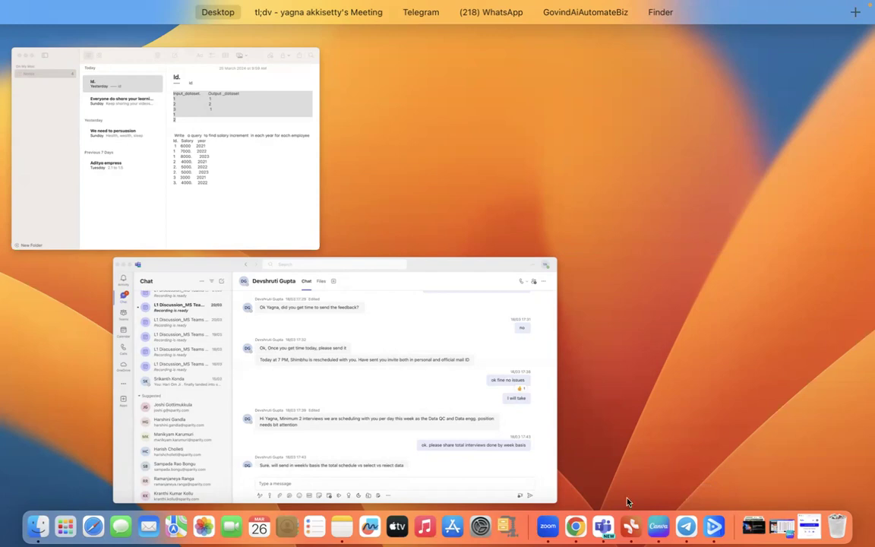
# Switch to the full-screen browser window showing the GoHighLevel calendar settings
pyautogui.click(581, 528)
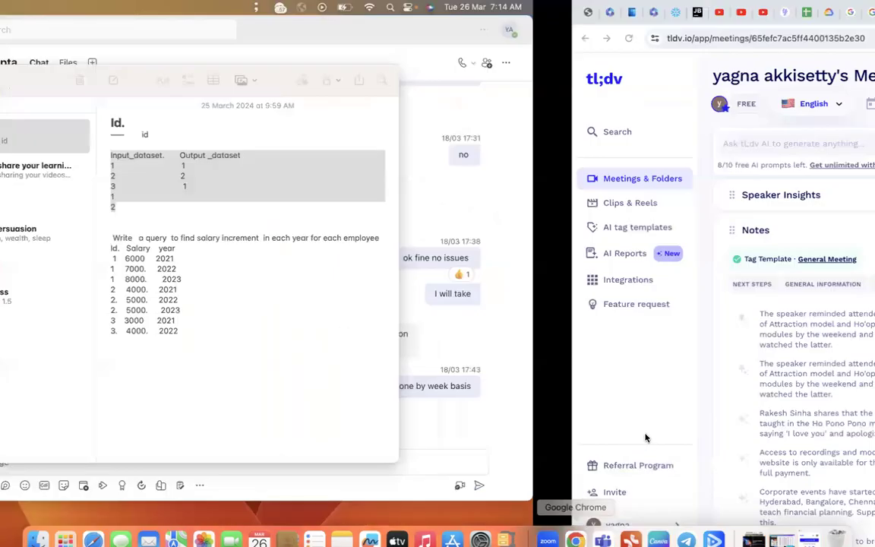
pyautogui.hotkey('ctrl', 'Right')
pyautogui.hotkey('ctrl', 'Right')
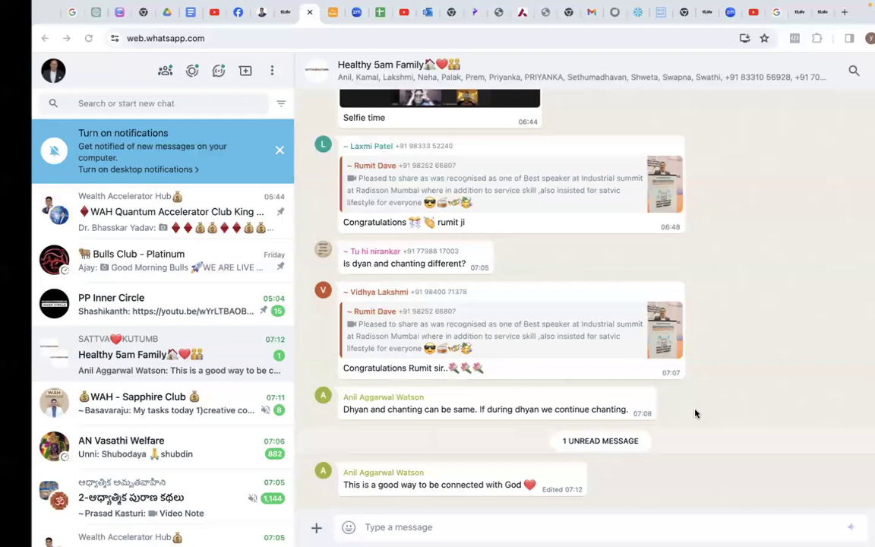
pyautogui.hotkey('ctrl', 'Right')
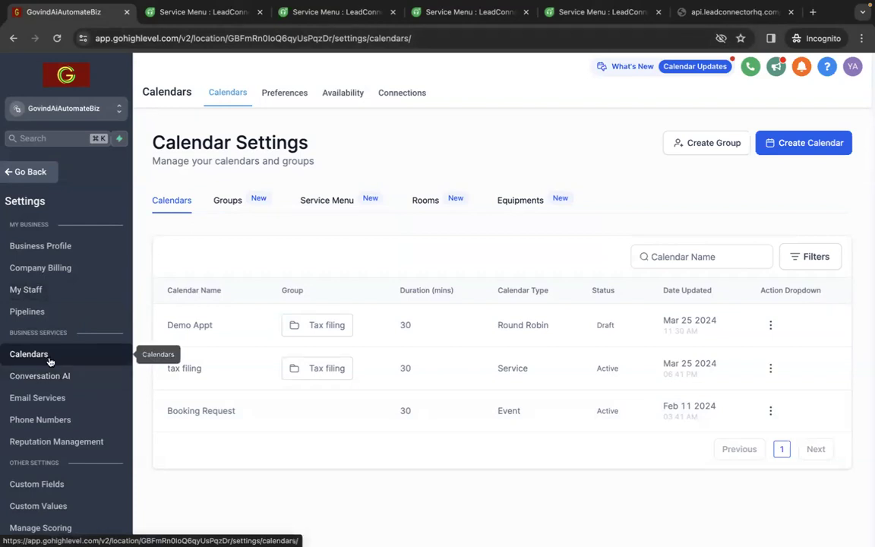
# Leave the account settings and open the form builder's list of forms in the Sites area
pyautogui.scroll(-3, 67, 354)
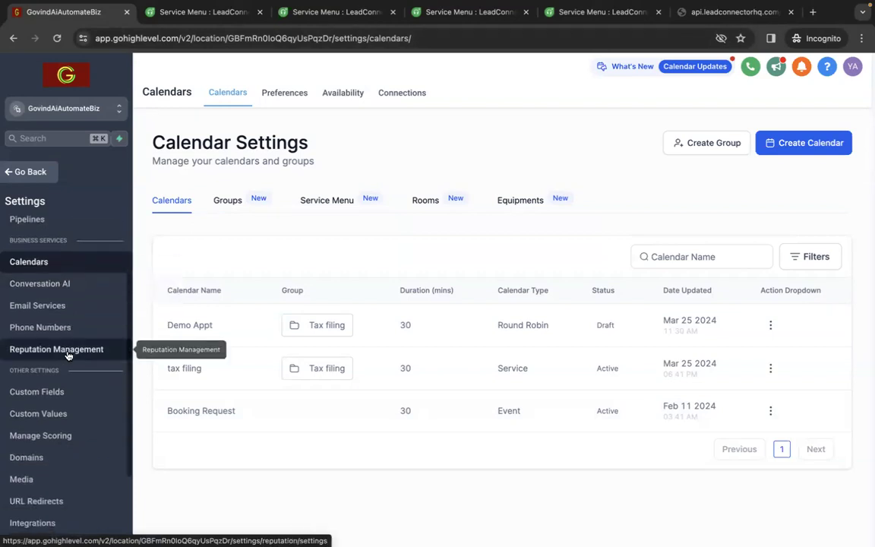
pyautogui.scroll(-2, 68, 355)
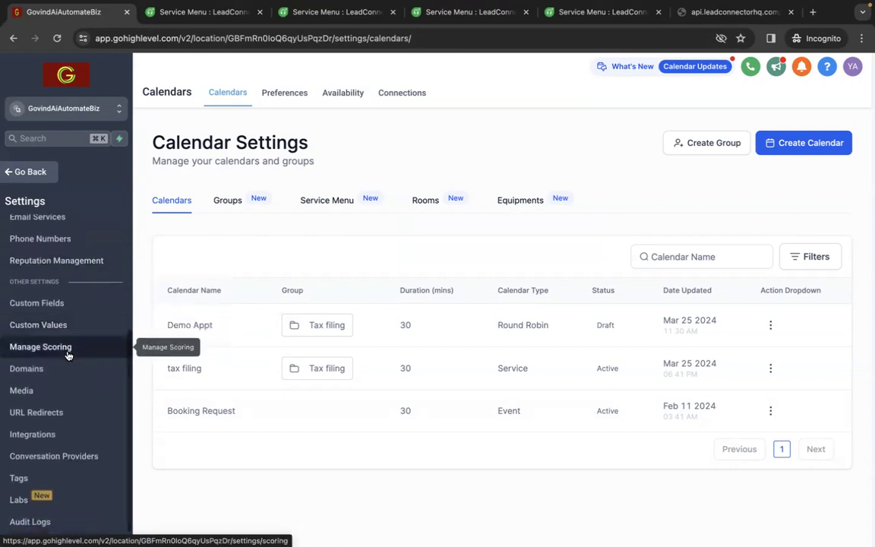
pyautogui.scroll(2, 68, 354)
pyautogui.scroll(-2, 68, 354)
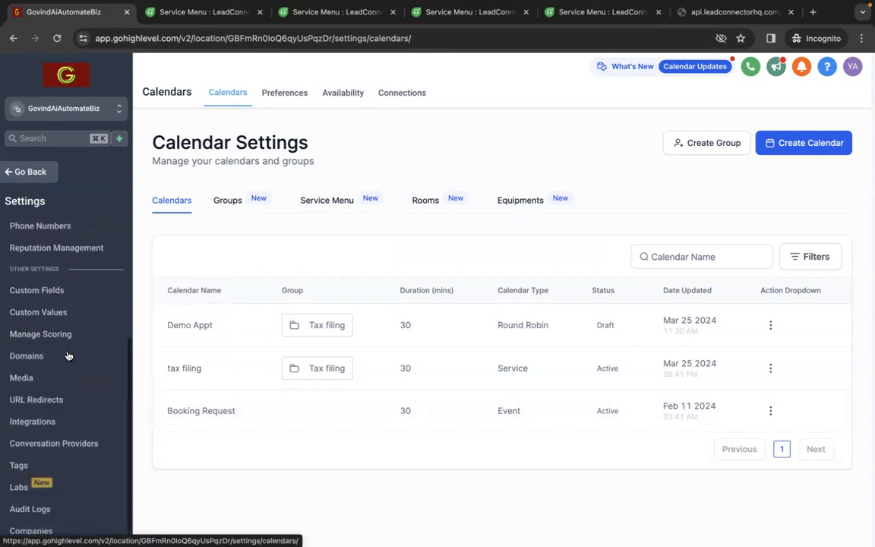
pyautogui.scroll(5, 46, 266)
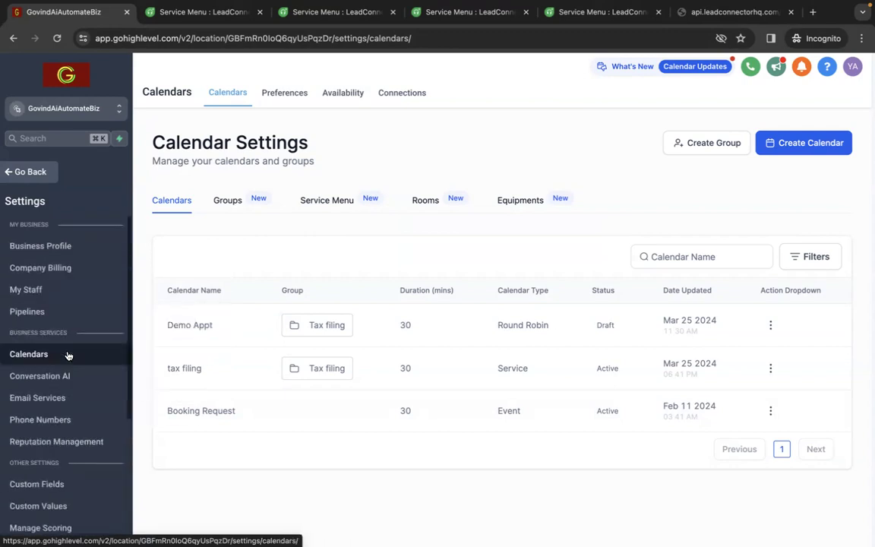
pyautogui.click(31, 181)
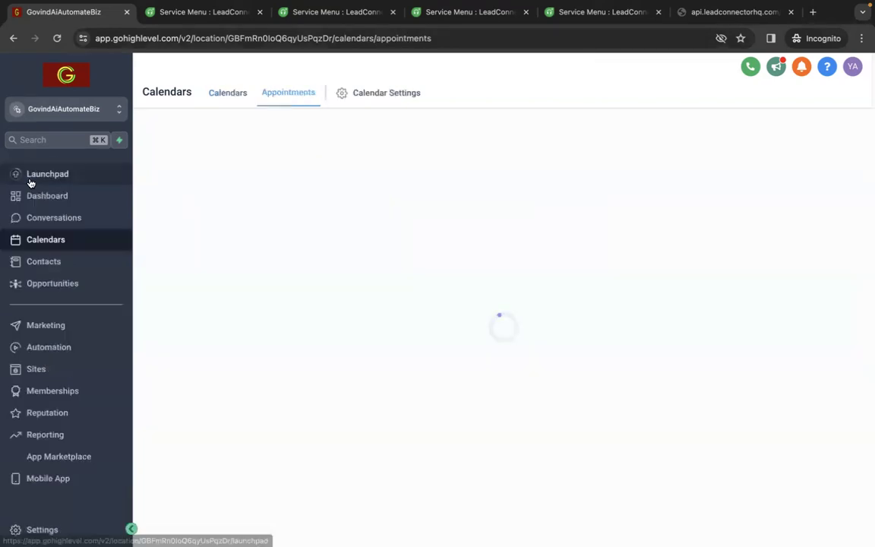
pyautogui.click(80, 374)
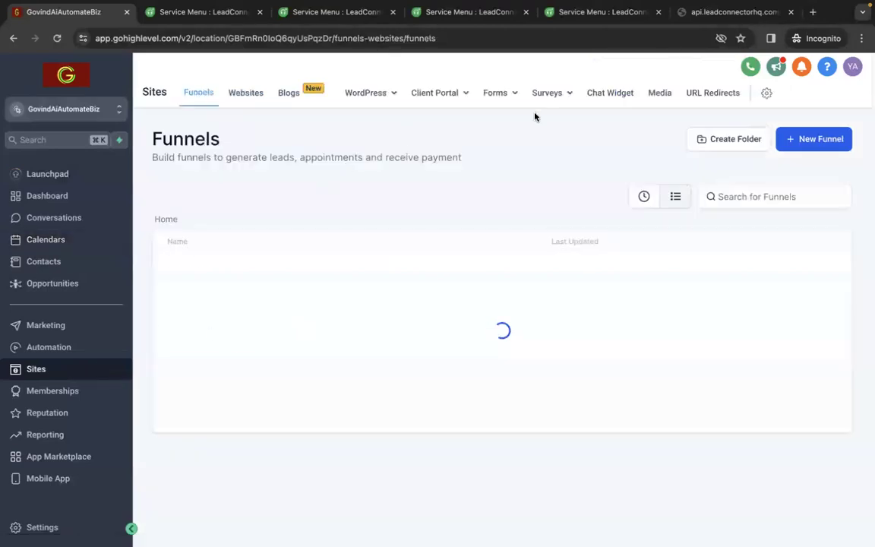
pyautogui.moveTo(486, 101)
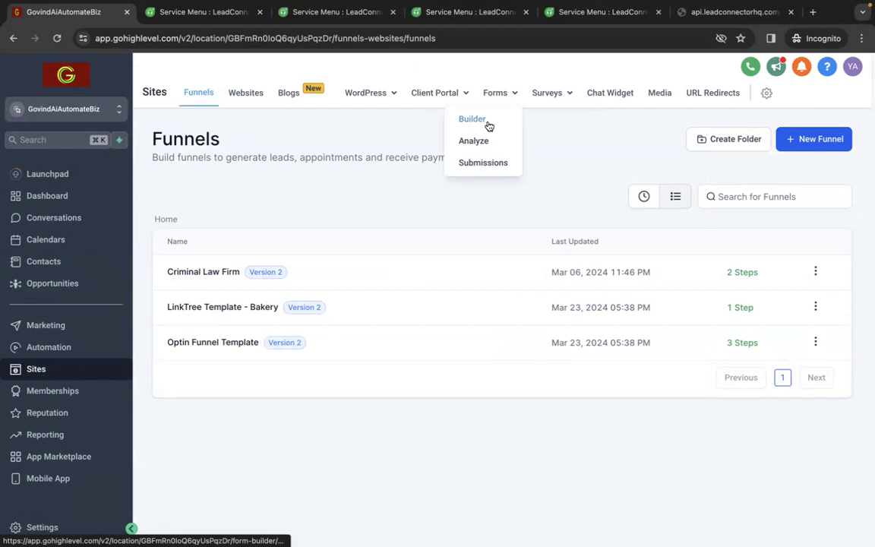
pyautogui.click(489, 126)
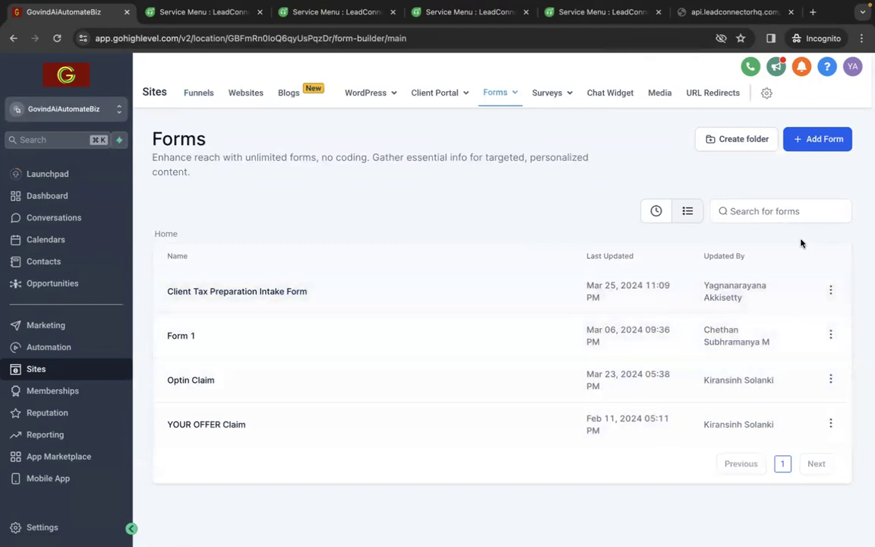
# Create a new form from scratch
pyautogui.click(807, 149)
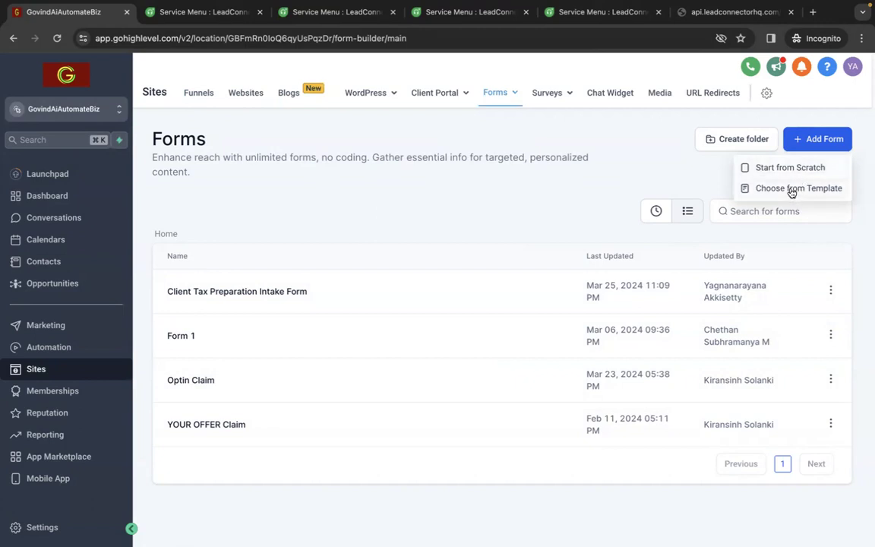
pyautogui.click(787, 170)
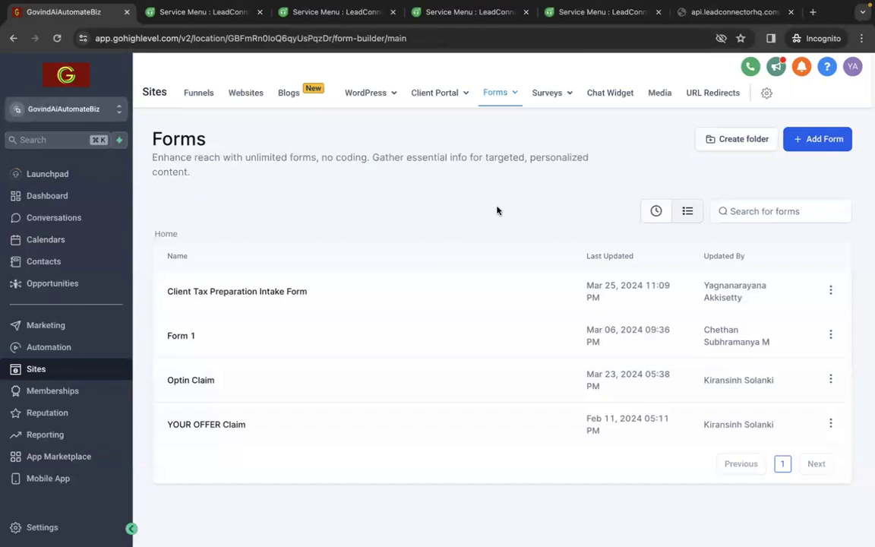
pyautogui.click(813, 147)
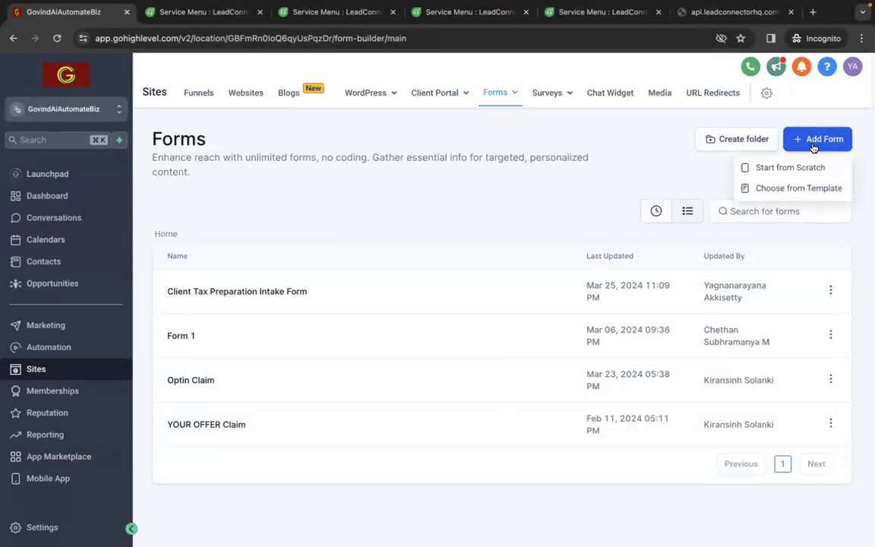
pyautogui.click(791, 168)
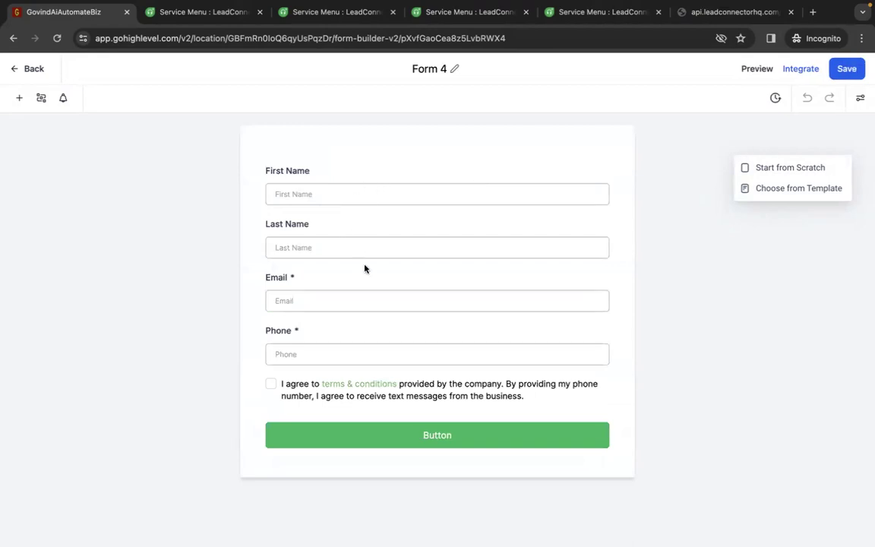
# Examine the quick-add form elements available for the new form, including contact, address and customized fields, and return to the forms list
pyautogui.click(20, 99)
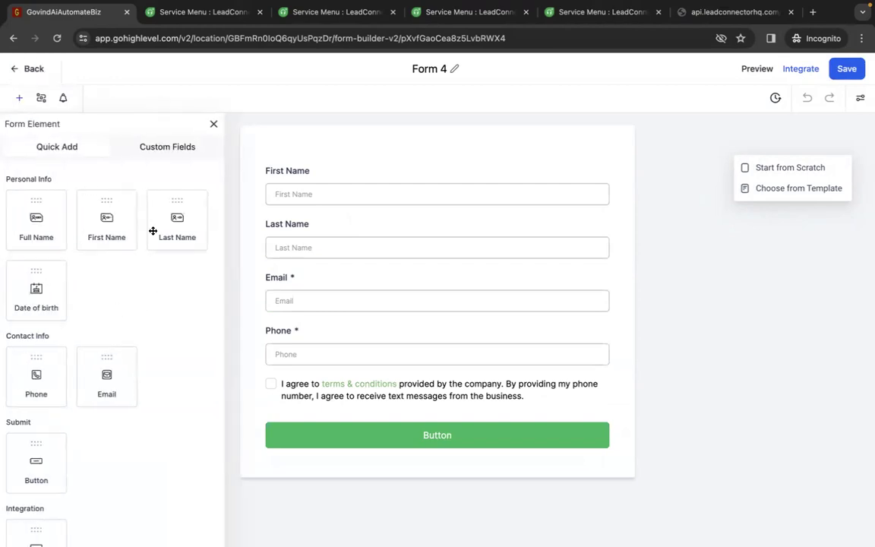
pyautogui.scroll(-2, 151, 484)
pyautogui.scroll(-5, 152, 483)
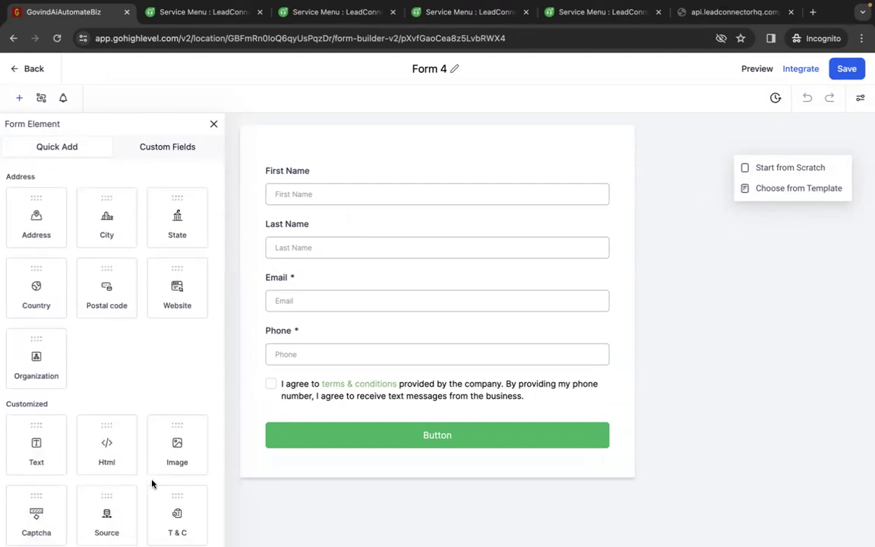
pyautogui.scroll(-1, 152, 389)
pyautogui.scroll(5, 152, 388)
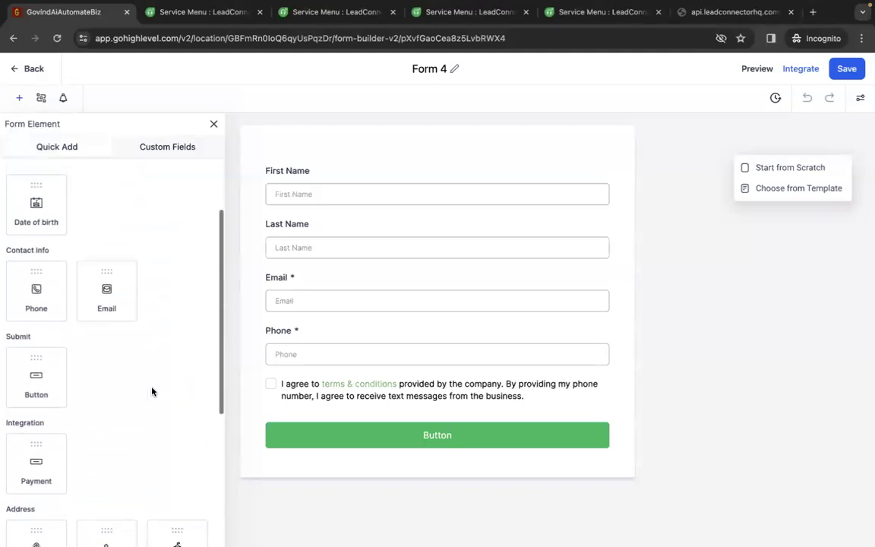
pyautogui.scroll(1, 152, 391)
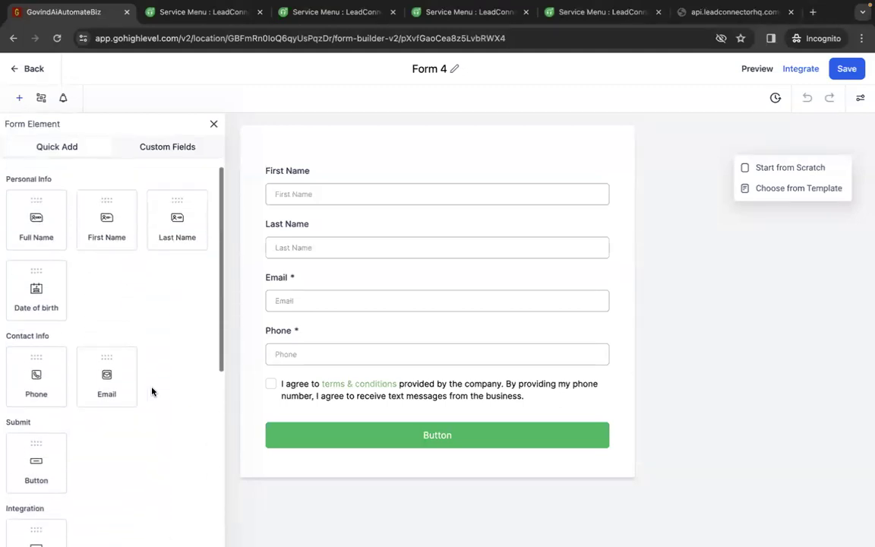
pyautogui.click(213, 123)
pyautogui.click(14, 72)
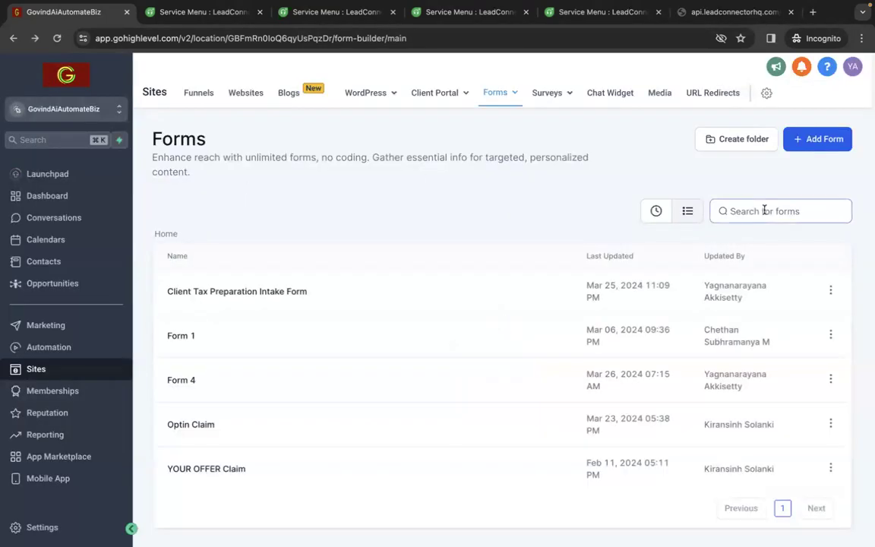
# Start a new form from a template and browse the designs offered in the form template library
pyautogui.click(811, 140)
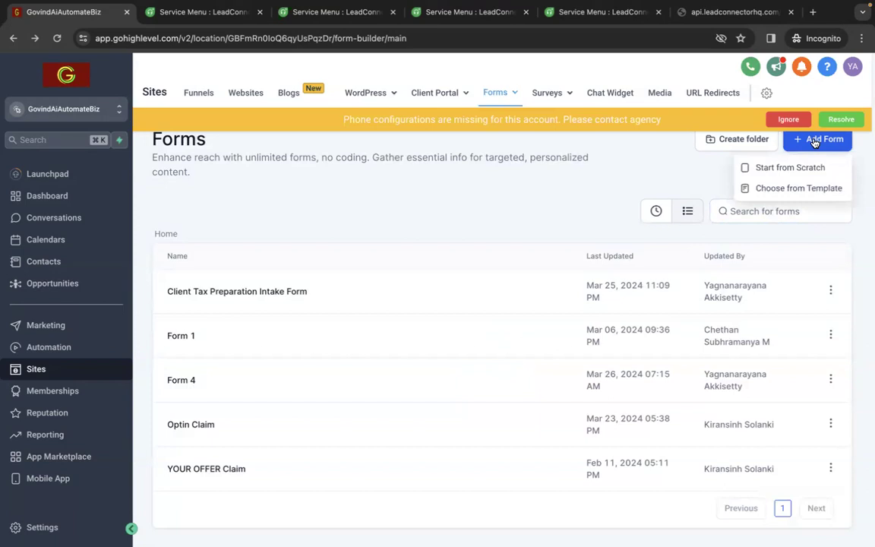
pyautogui.click(787, 195)
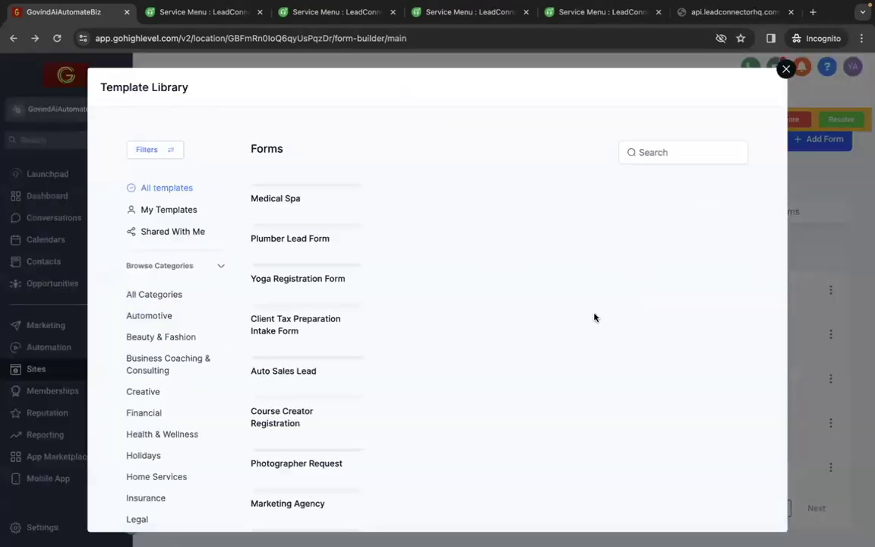
pyautogui.scroll(-9, 568, 362)
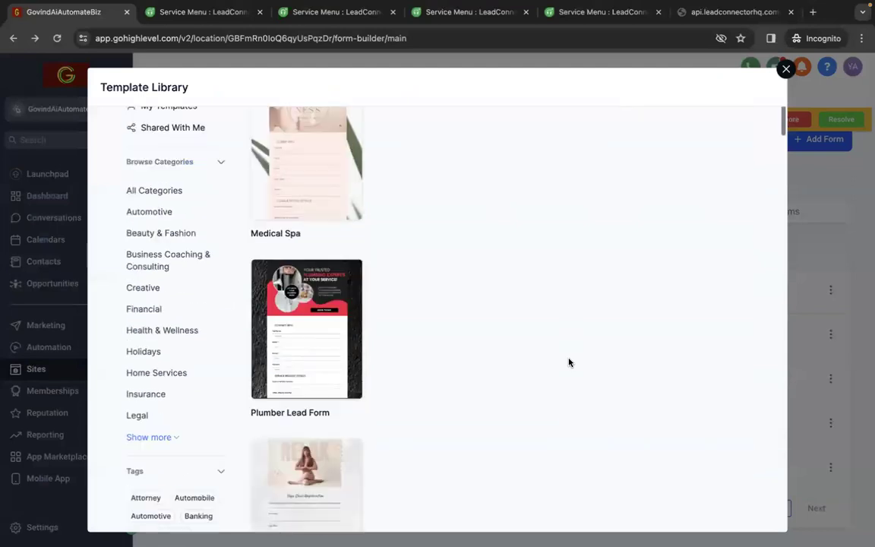
pyautogui.scroll(-9, 569, 363)
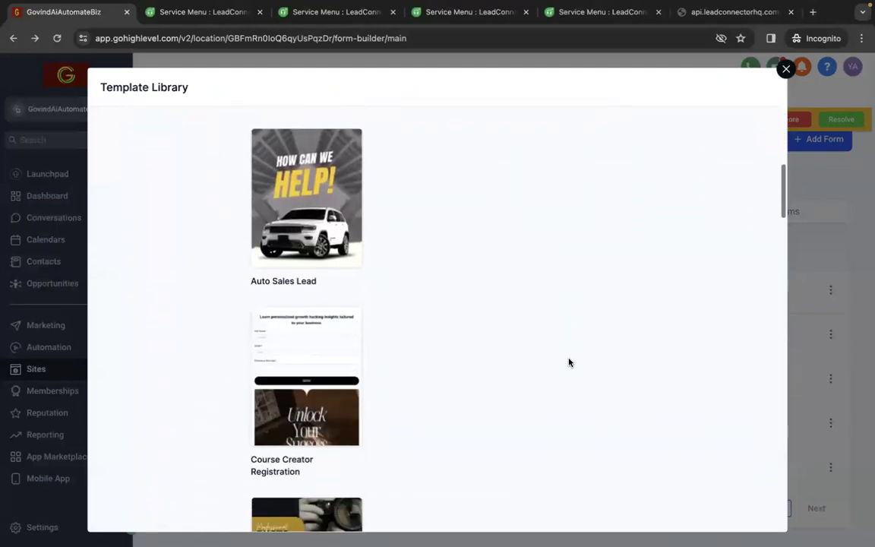
pyautogui.scroll(-7, 569, 362)
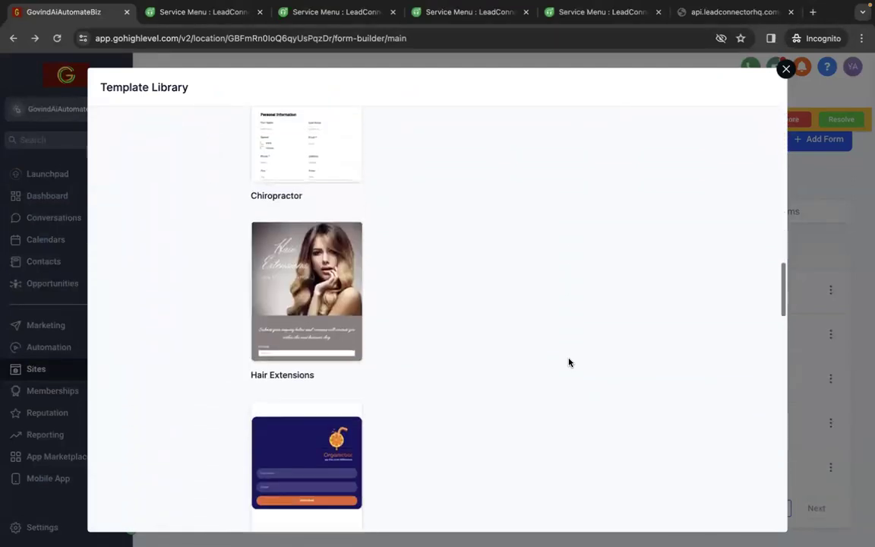
pyautogui.scroll(-9, 568, 362)
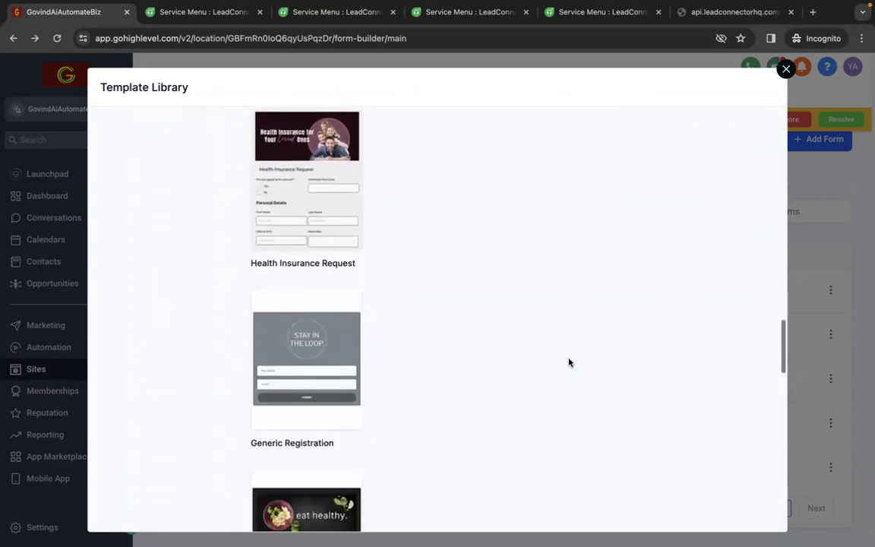
pyautogui.scroll(-10, 569, 362)
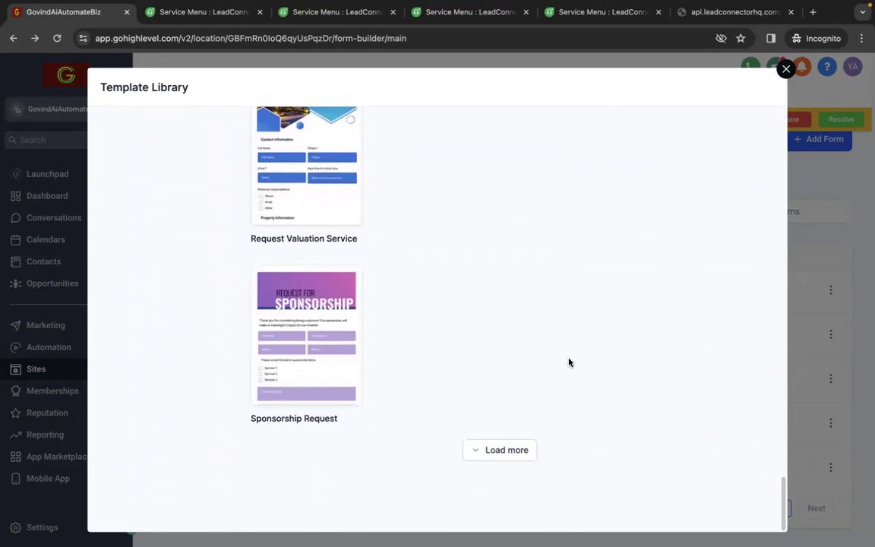
pyautogui.scroll(20, 568, 362)
pyautogui.scroll(7, 569, 362)
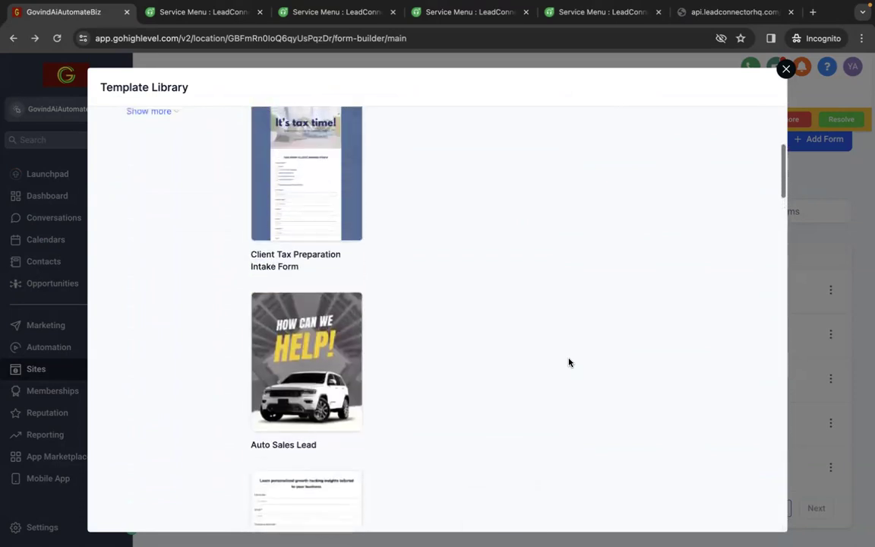
pyautogui.scroll(-5, 569, 362)
pyautogui.scroll(-3, 569, 362)
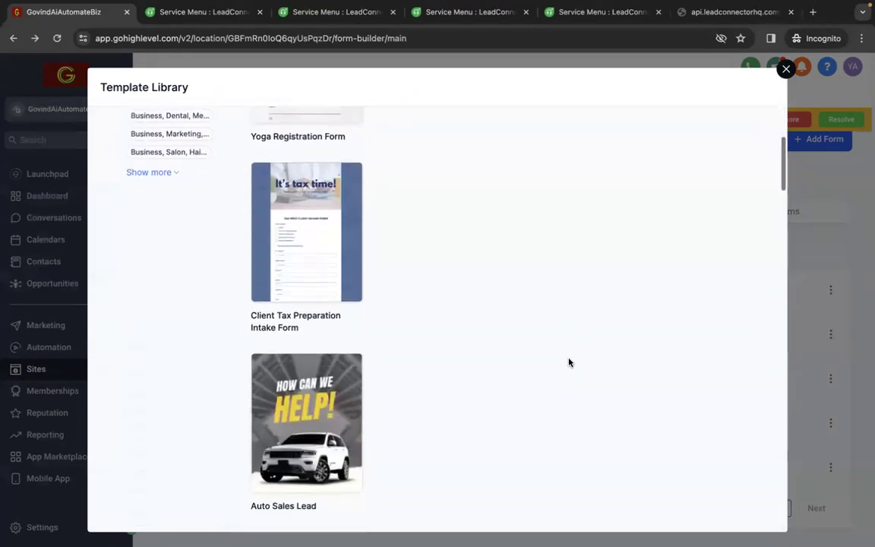
pyautogui.moveTo(320, 213)
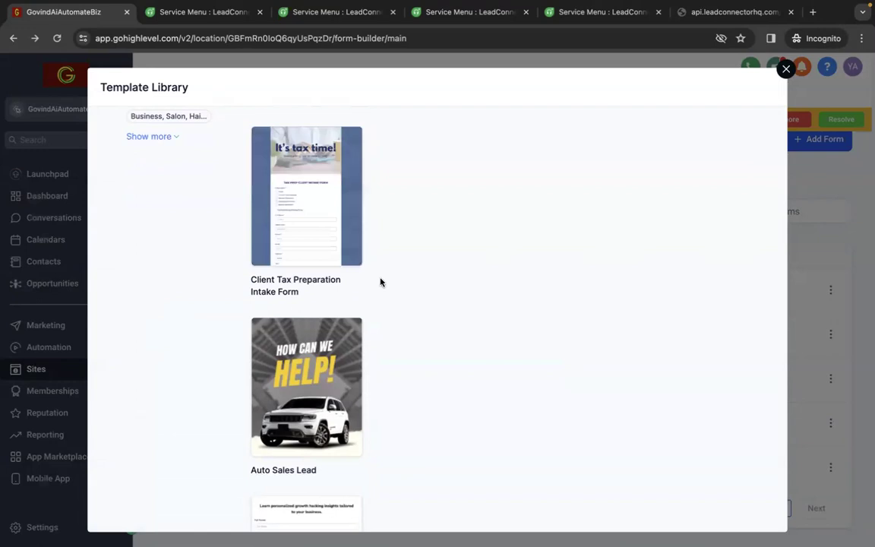
pyautogui.scroll(-3, 381, 282)
pyautogui.scroll(-2, 381, 281)
pyautogui.scroll(-3, 381, 282)
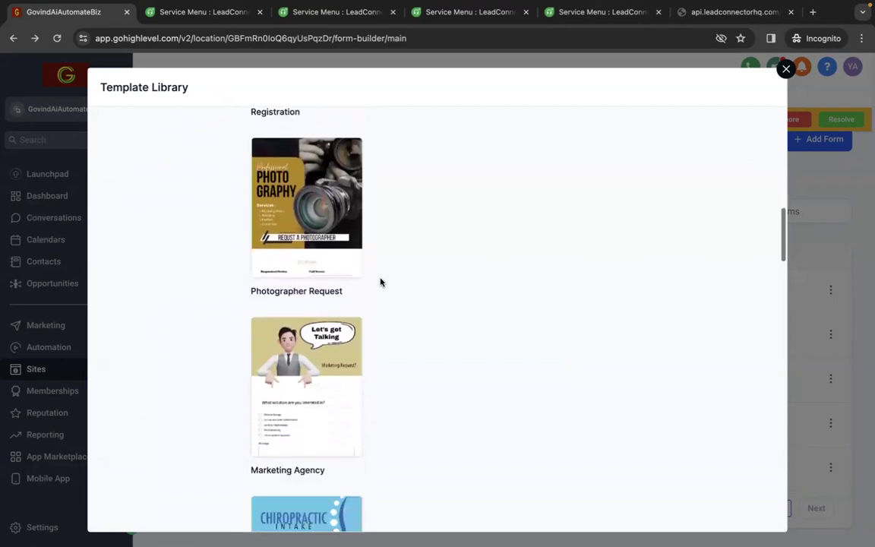
pyautogui.scroll(-15, 380, 281)
pyautogui.scroll(20, 380, 282)
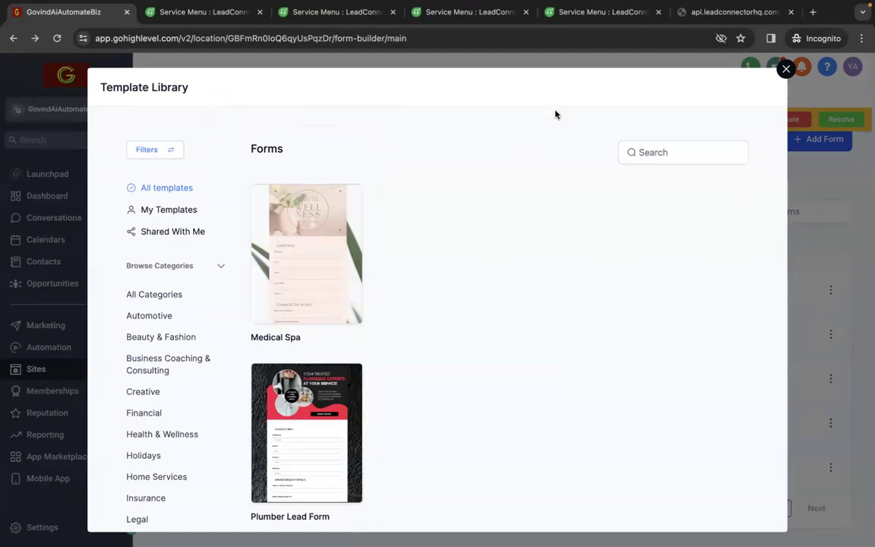
# Browse the form designs in the template library and open the preview of the Plumber Lead Form template
pyautogui.moveTo(552, 103); pyautogui.dragTo(587, 186)
pyautogui.click(486, 161)
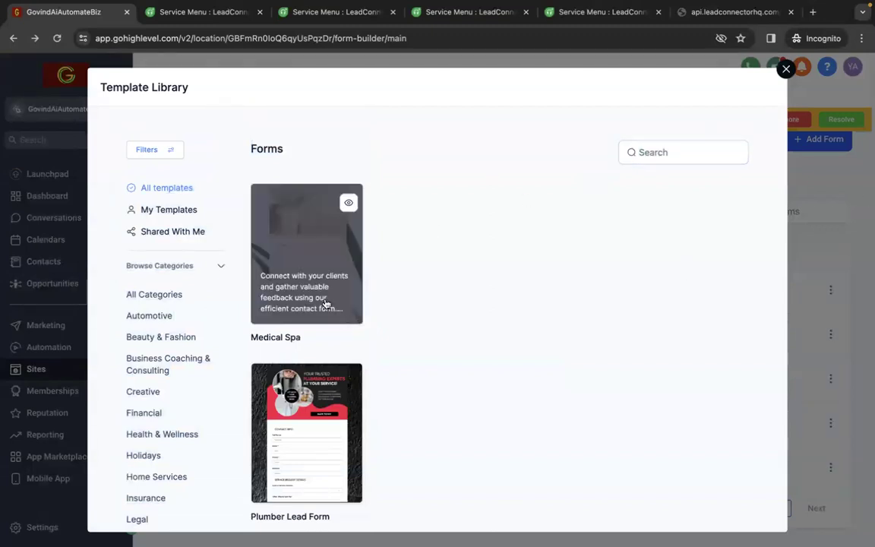
pyautogui.scroll(-4, 471, 379)
pyautogui.scroll(3, 471, 379)
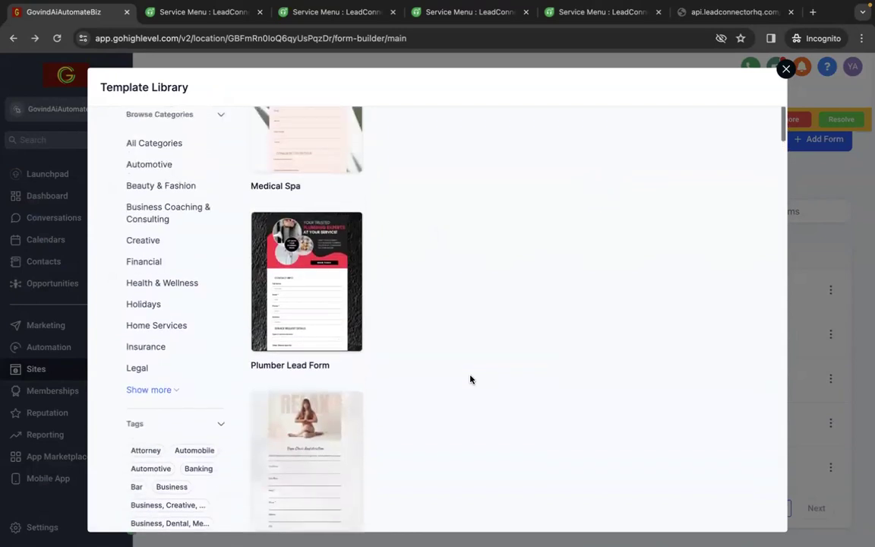
pyautogui.doubleClick(326, 314)
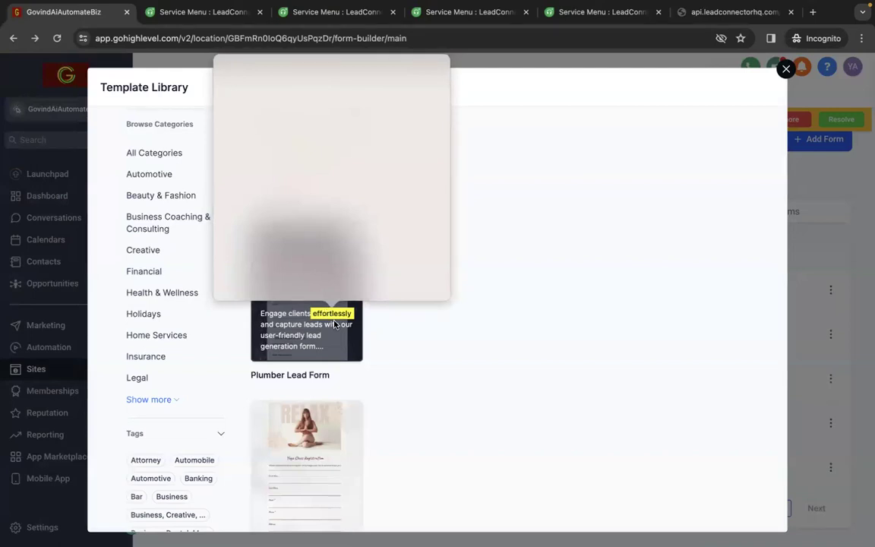
pyautogui.click(480, 313)
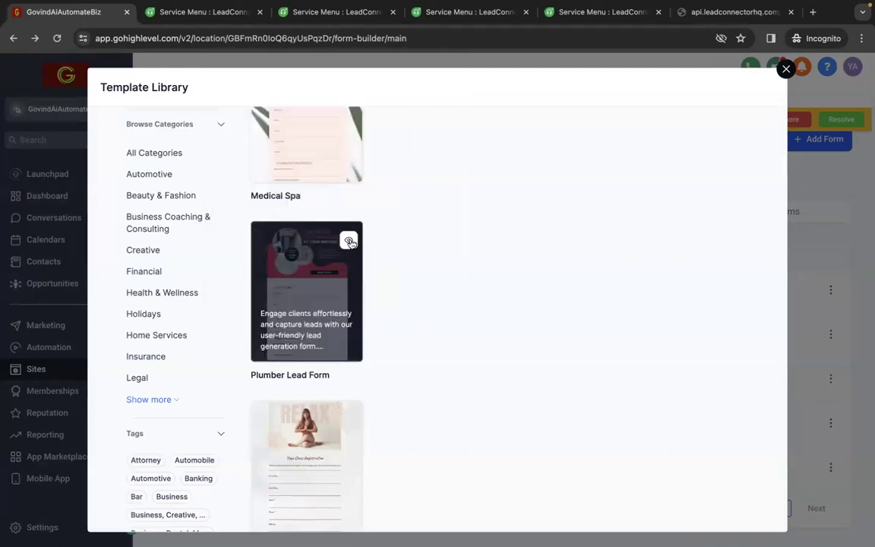
pyautogui.click(318, 220)
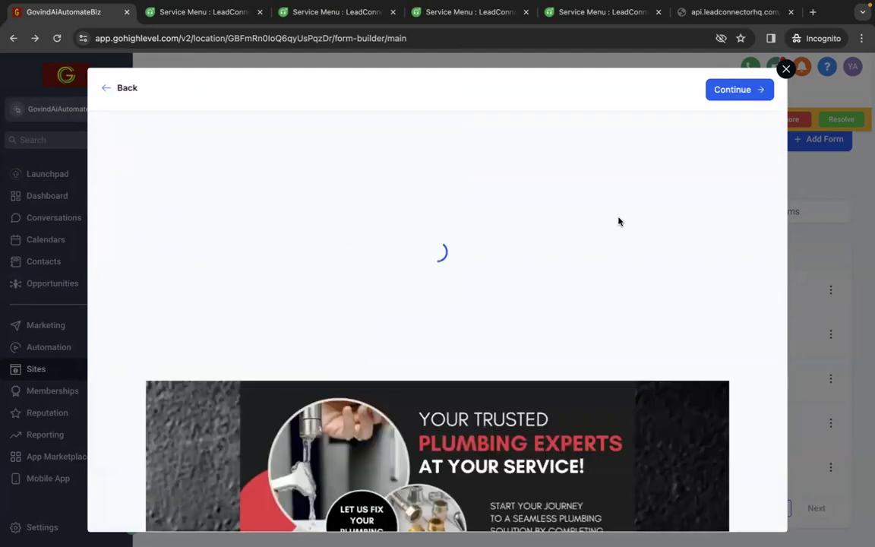
# Review the full Plumber Lead Form template preview and create a form from it
pyautogui.scroll(-4, 619, 221)
pyautogui.scroll(1, 619, 221)
pyautogui.scroll(1, 619, 221)
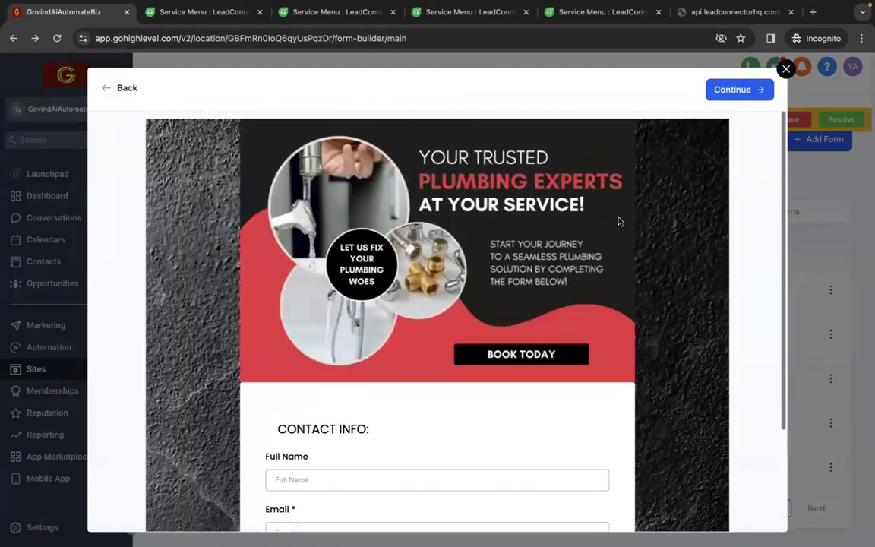
pyautogui.scroll(-1, 625, 382)
pyautogui.scroll(-10, 625, 382)
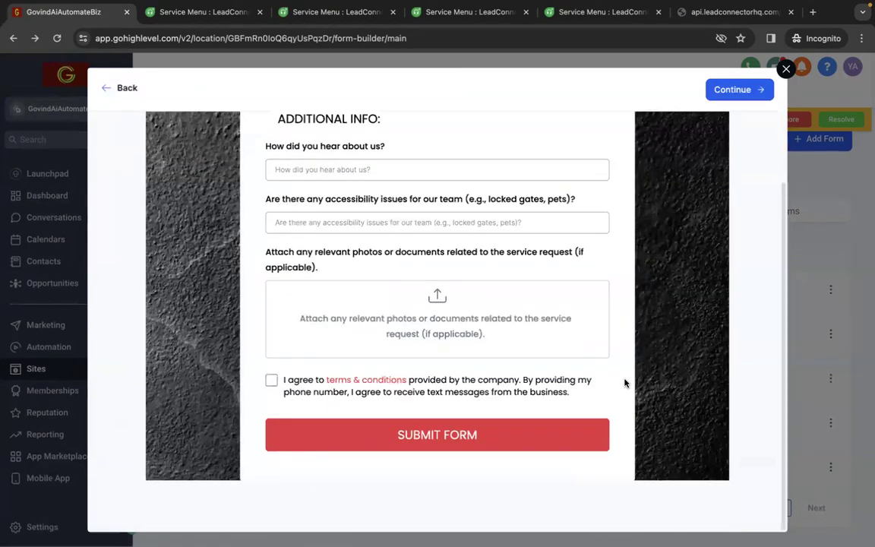
pyautogui.scroll(8, 556, 320)
pyautogui.scroll(5, 556, 320)
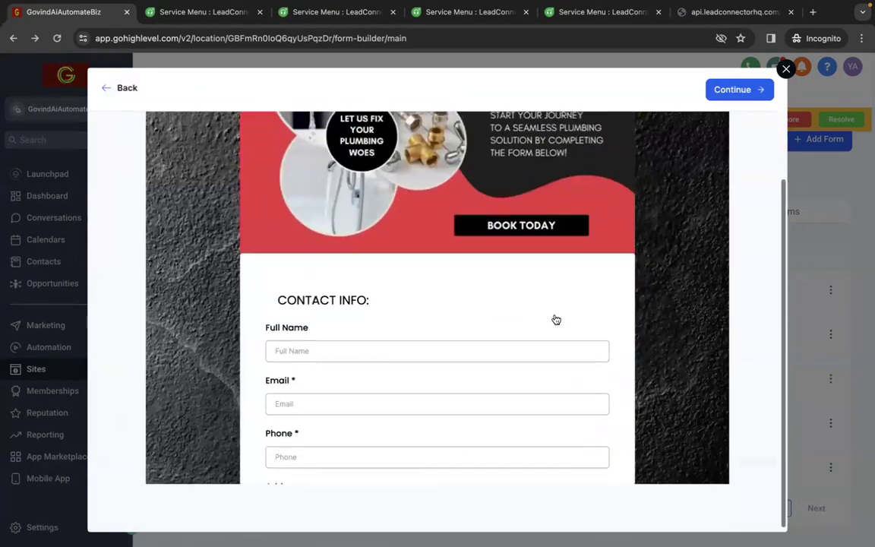
pyautogui.click(737, 89)
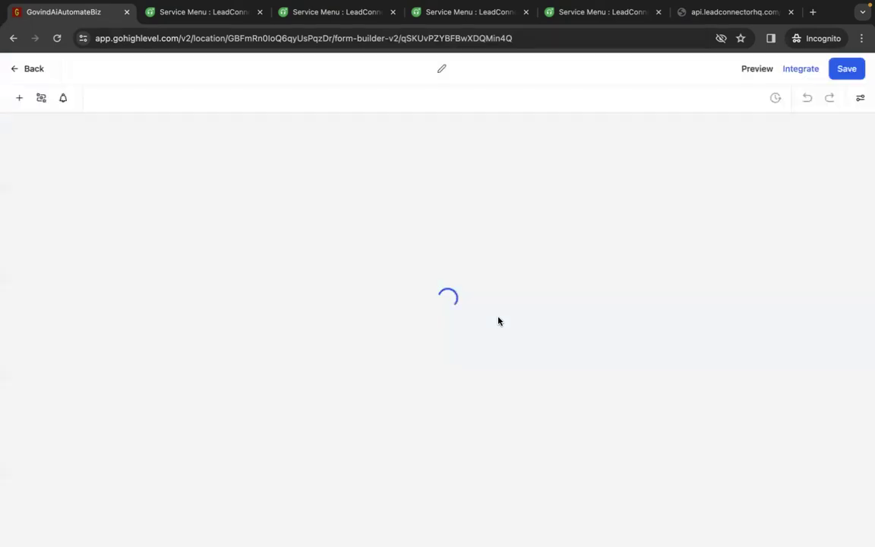
# Look over the sections of the plumber form and the quick-add elements and custom fields that can be added to it
pyautogui.scroll(-5, 498, 320)
pyautogui.scroll(5, 498, 321)
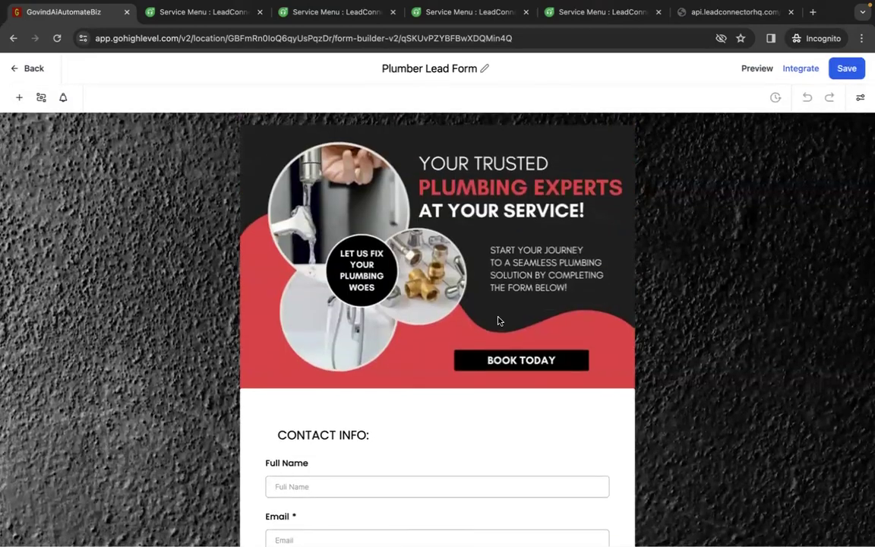
pyautogui.scroll(-10, 596, 351)
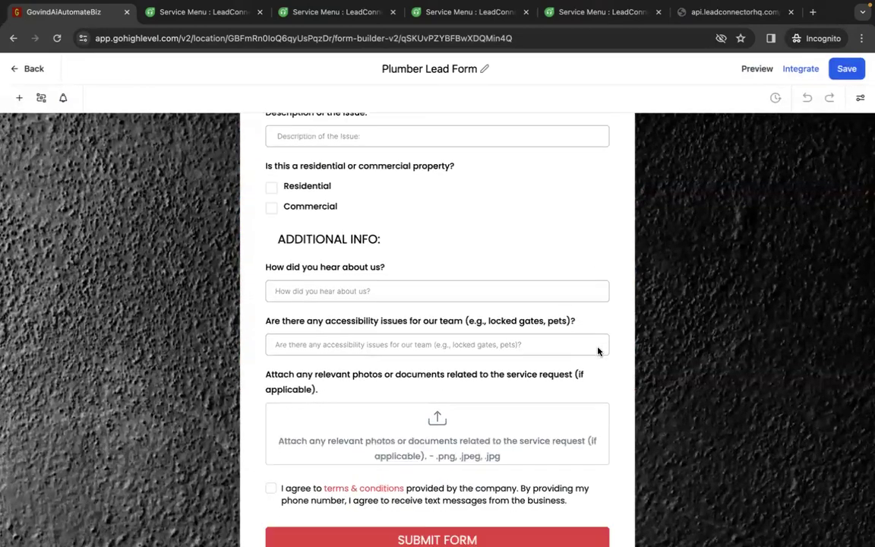
pyautogui.scroll(10, 597, 350)
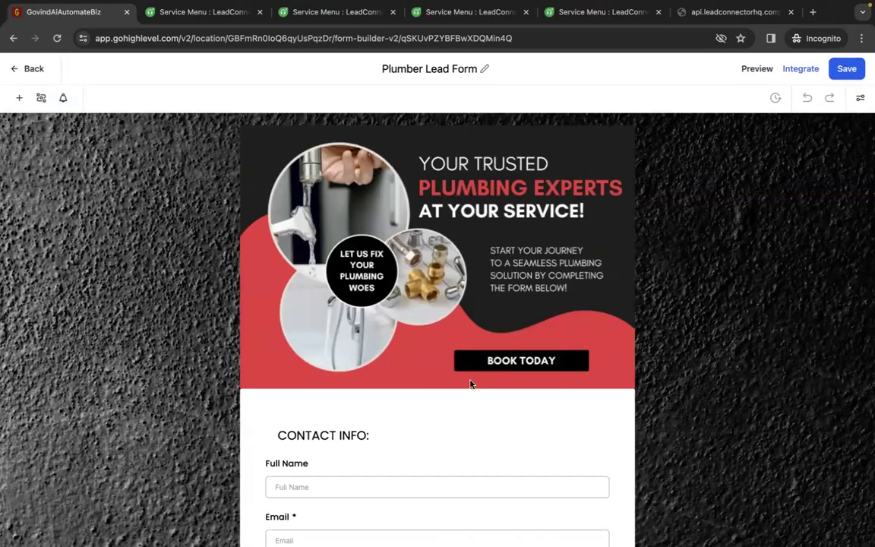
pyautogui.scroll(-6, 527, 363)
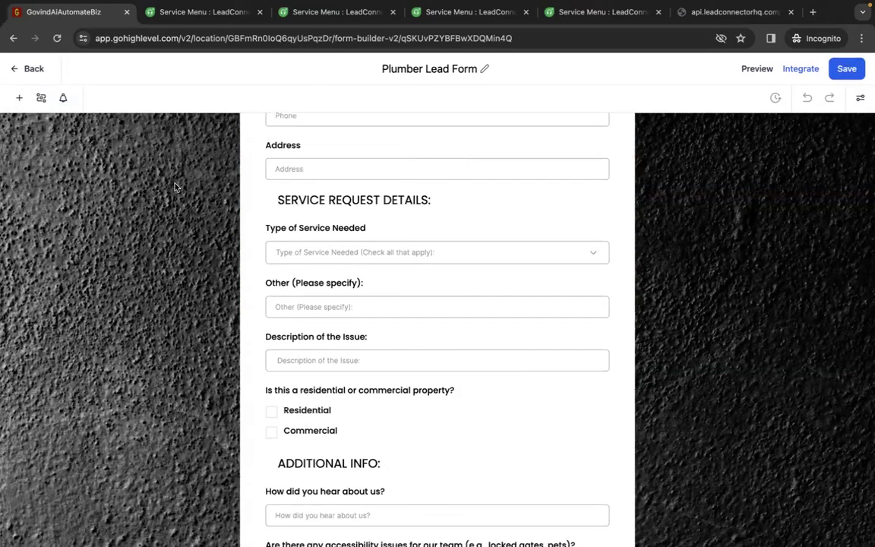
pyautogui.click(19, 99)
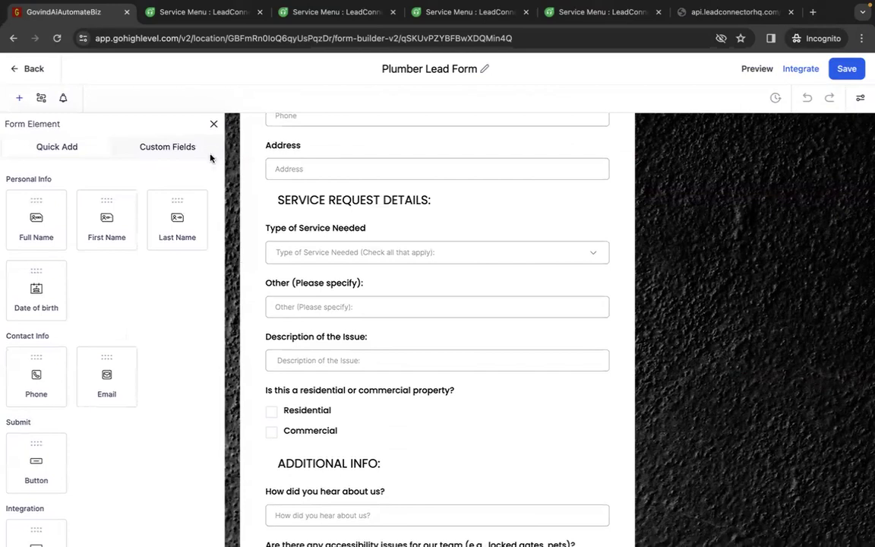
pyautogui.click(166, 146)
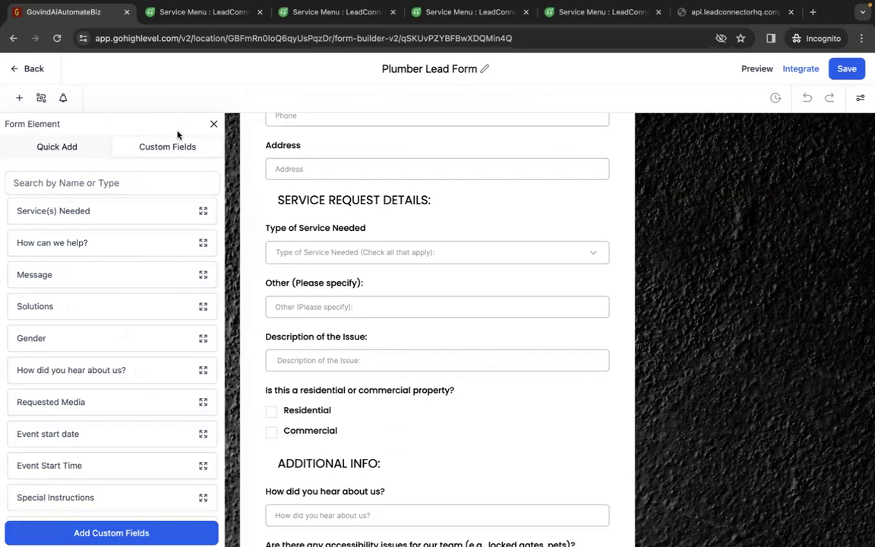
pyautogui.click(213, 125)
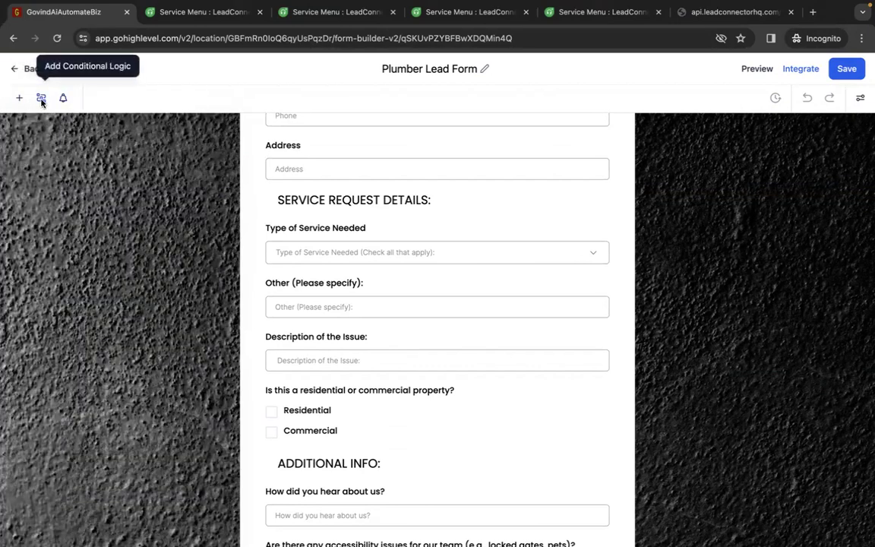
# Examine the condition types offered for the form's conditional logic, and open the settings of the Type of Service Needed field
pyautogui.click(42, 100)
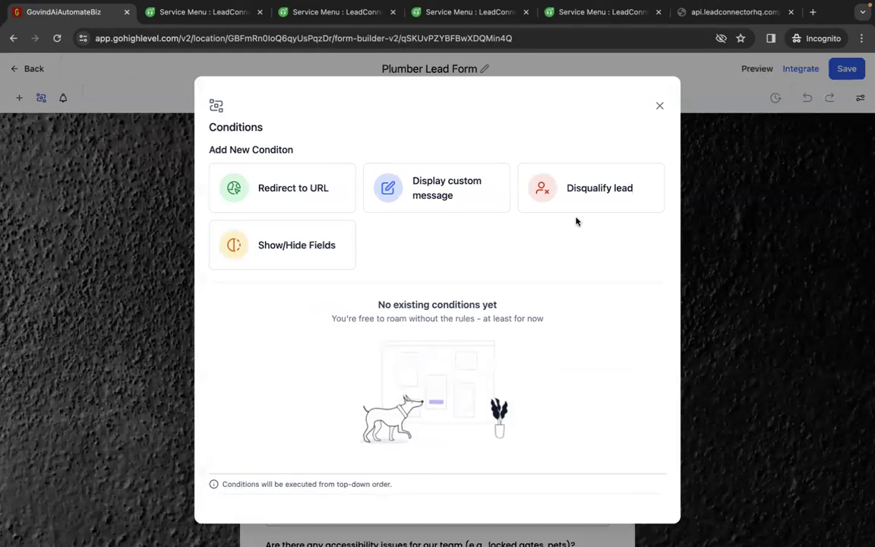
pyautogui.click(659, 108)
pyautogui.scroll(4, 428, 227)
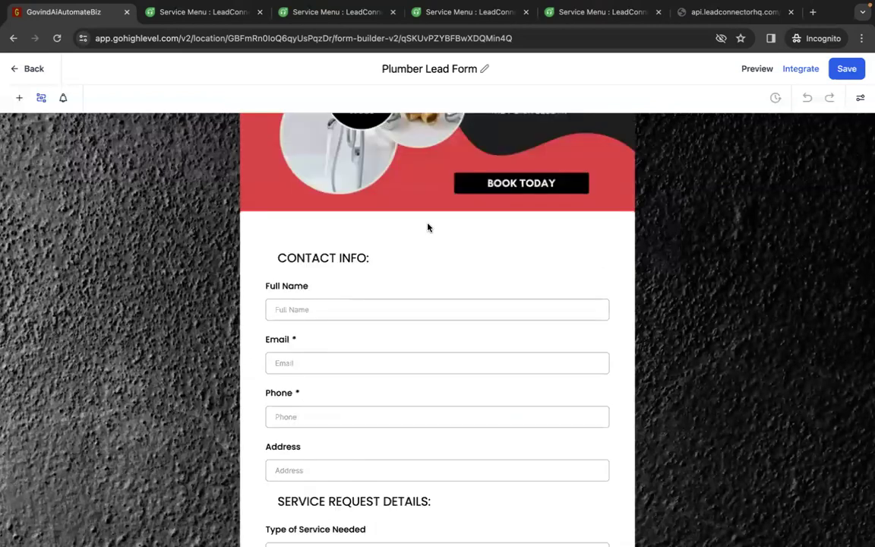
pyautogui.scroll(3, 427, 227)
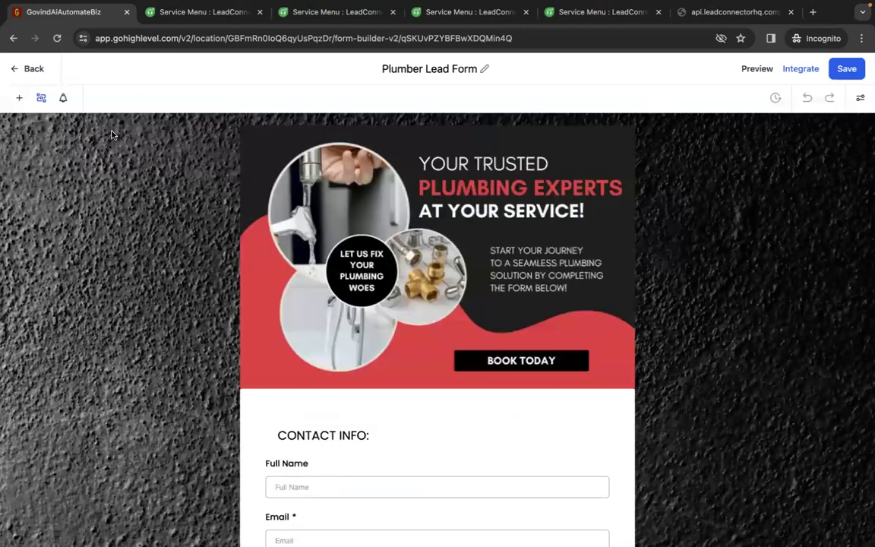
pyautogui.click(41, 100)
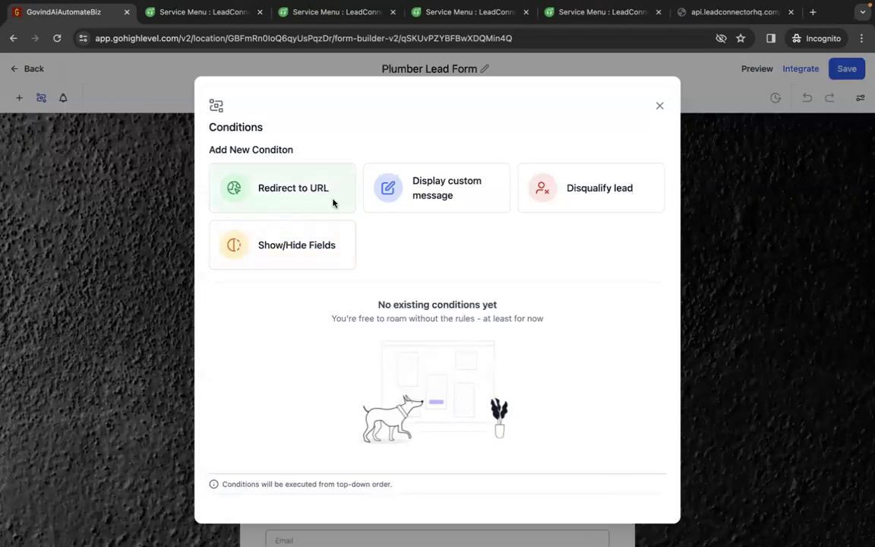
pyautogui.click(661, 106)
pyautogui.scroll(-5, 411, 430)
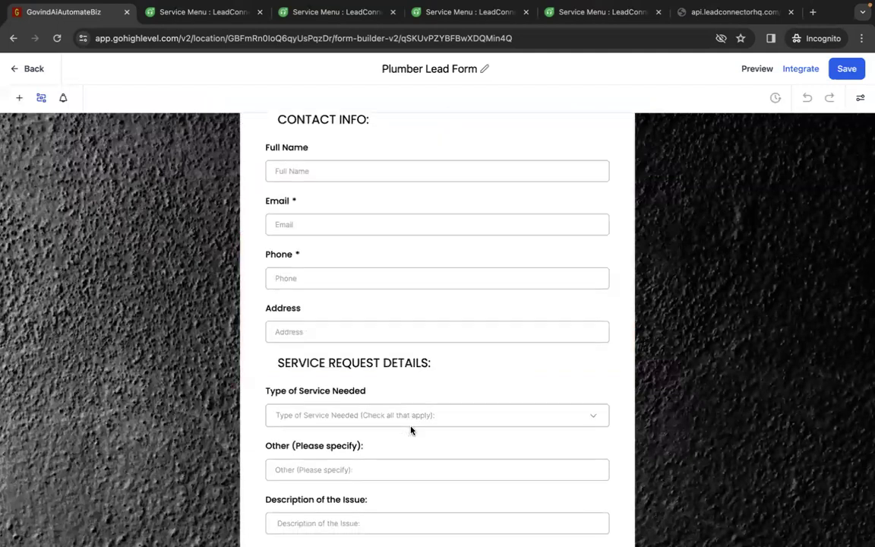
pyautogui.click(368, 406)
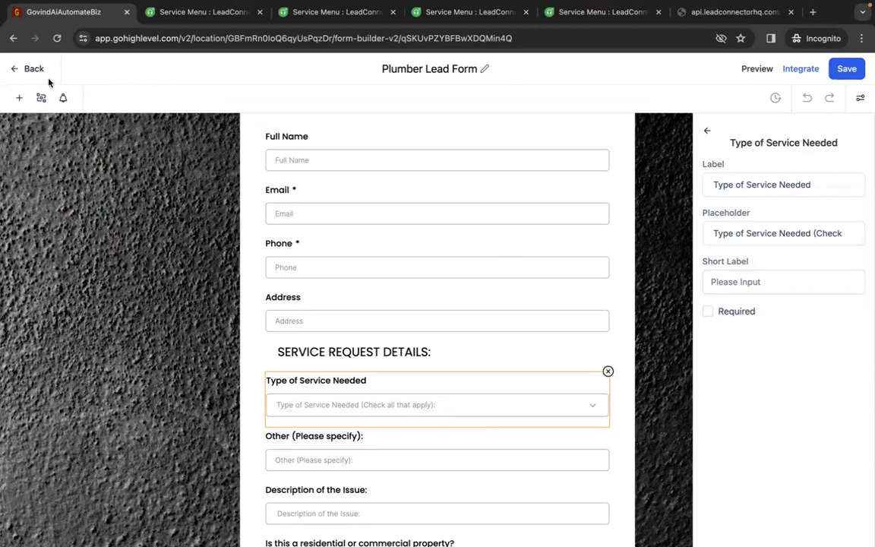
# Draft a Show/Hide Fields condition for when Email contains "@", look over the other comparison operators, and close it without saving
pyautogui.click(38, 99)
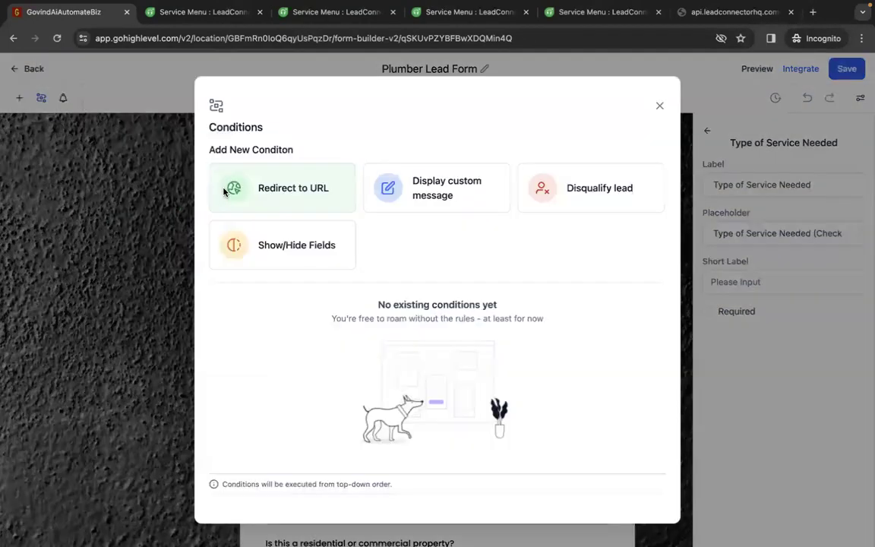
pyautogui.click(303, 249)
pyautogui.click(316, 217)
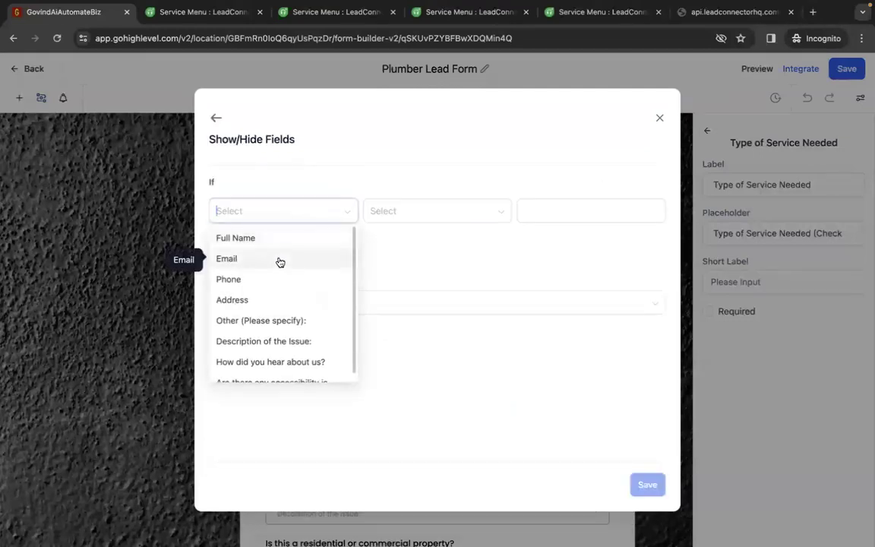
pyautogui.click(280, 259)
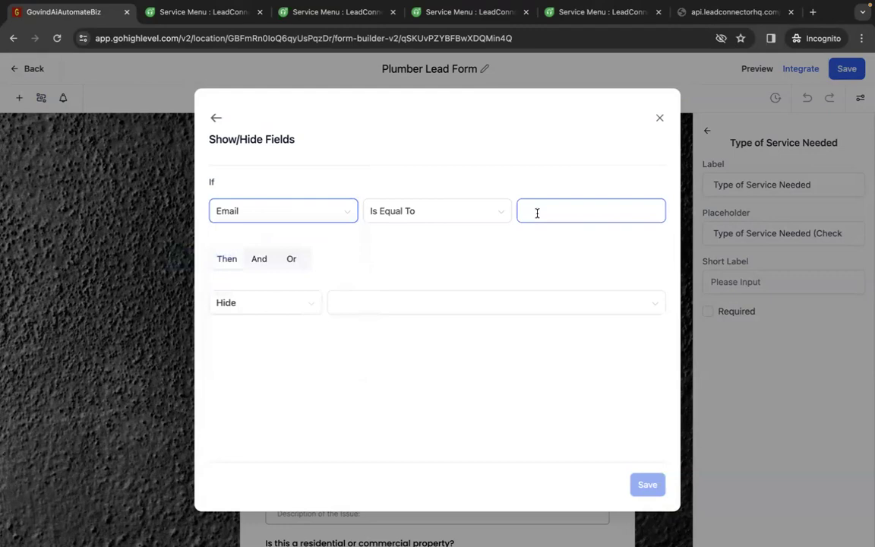
pyautogui.click(498, 218)
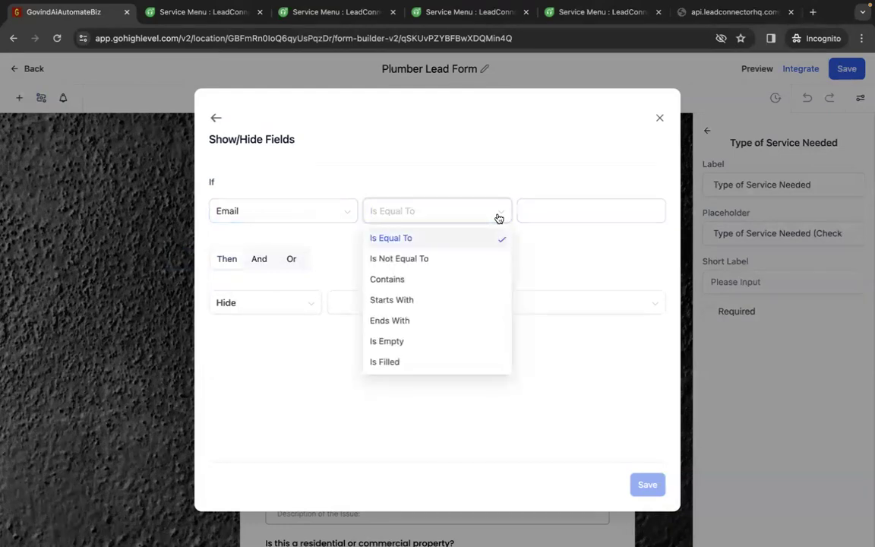
pyautogui.click(445, 275)
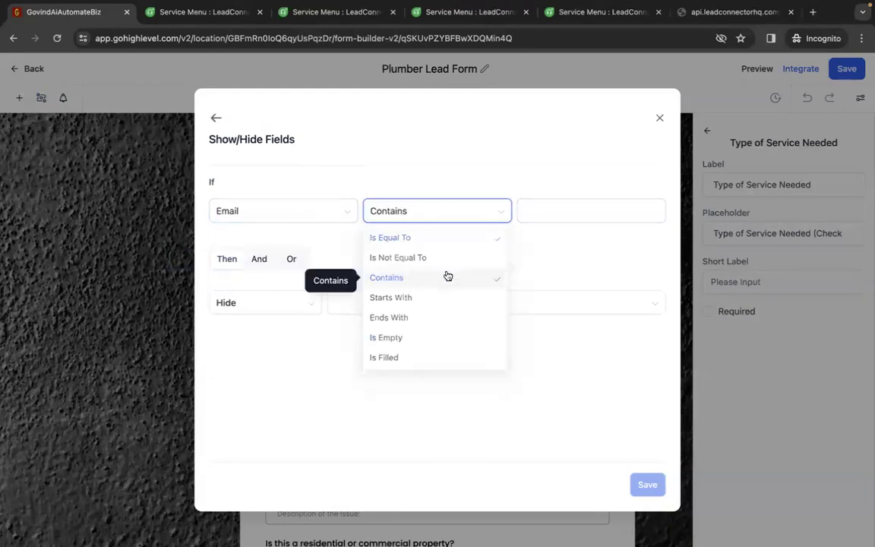
pyautogui.click(549, 211)
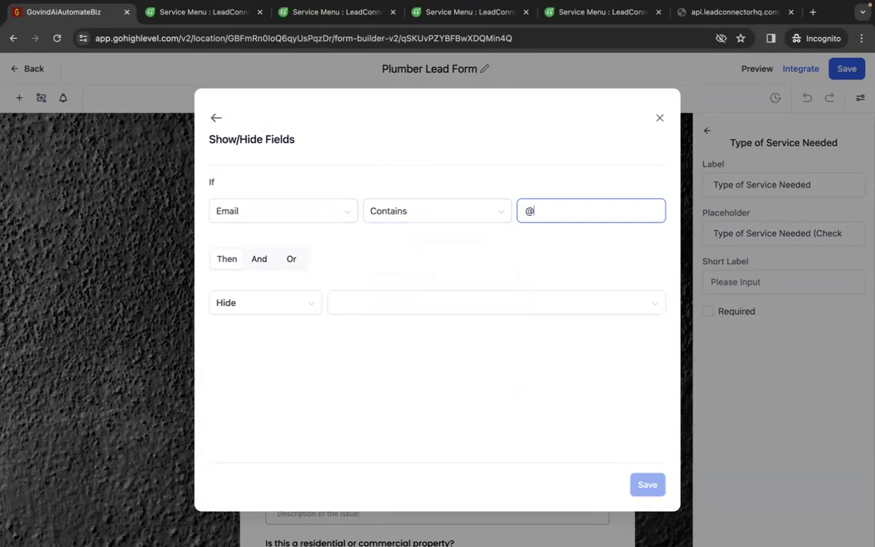
pyautogui.click(494, 211)
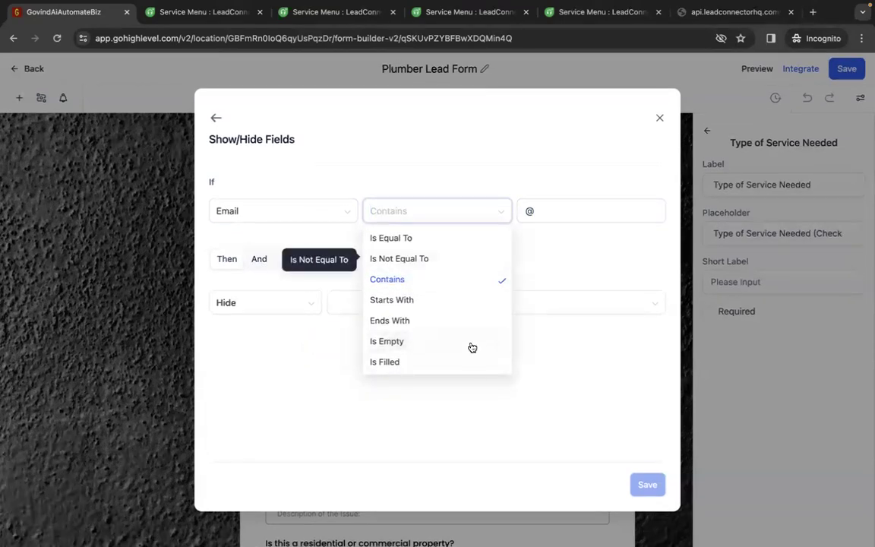
pyautogui.click(610, 277)
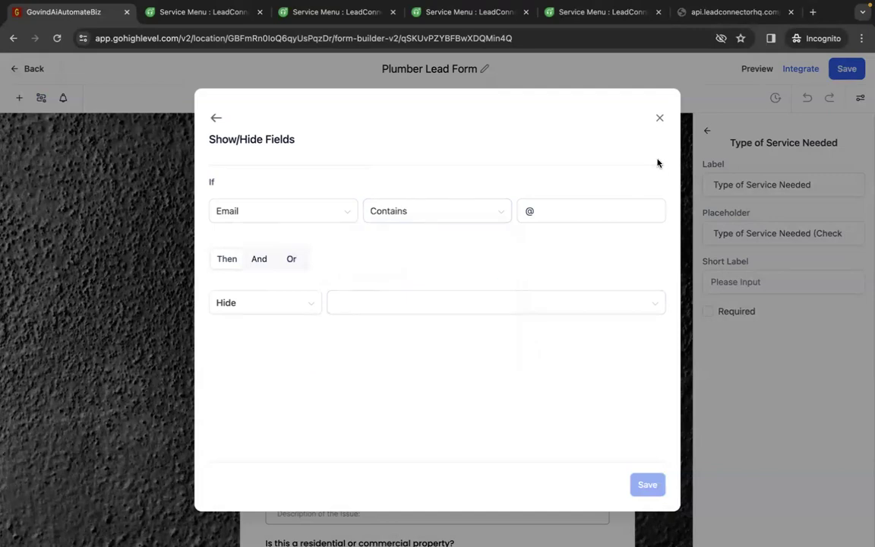
pyautogui.click(659, 117)
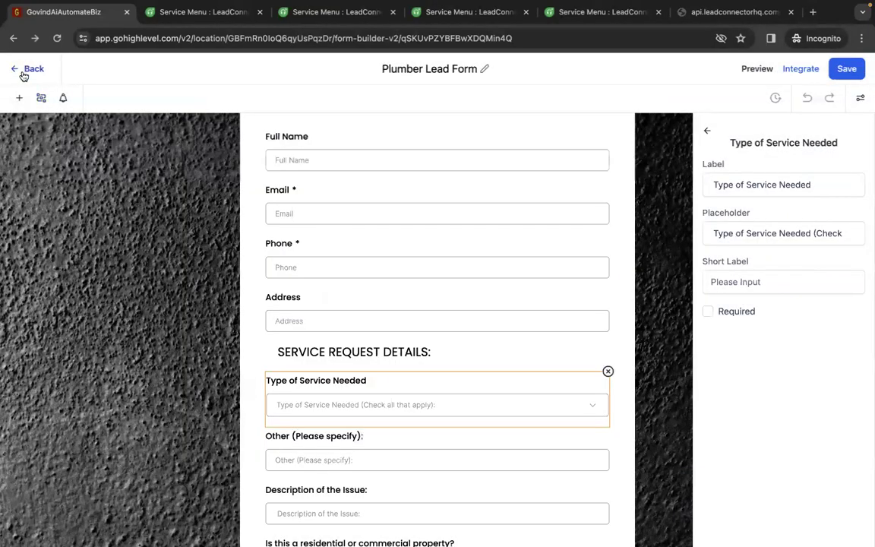
# Return to the list of forms to review it, and open the Calendars area
pyautogui.click(17, 70)
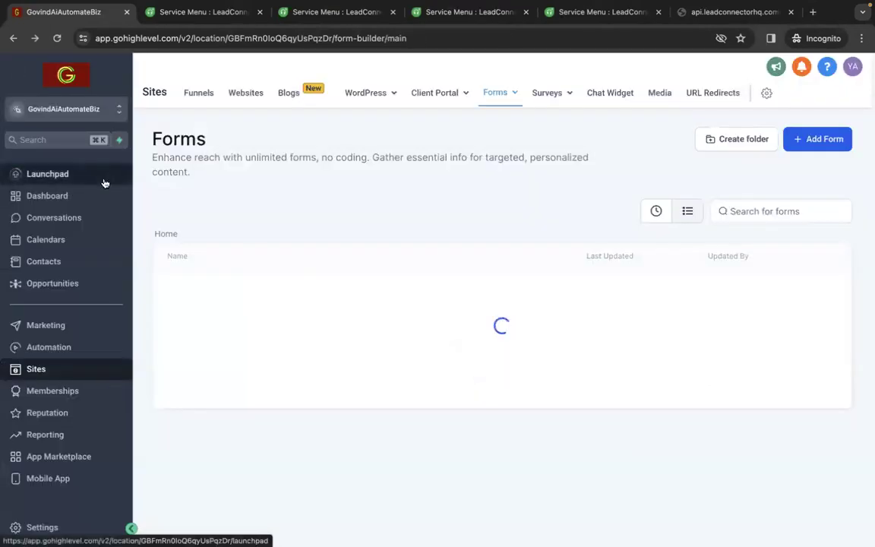
pyautogui.scroll(-2, 464, 405)
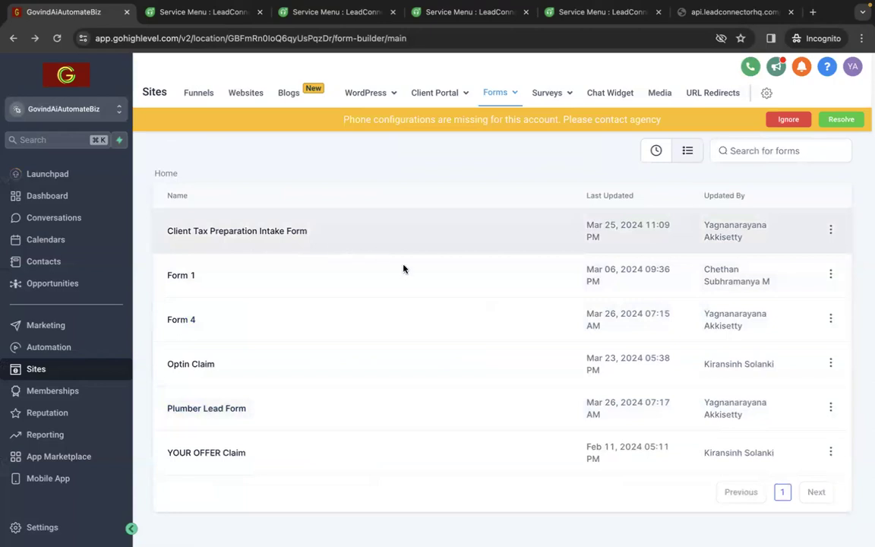
pyautogui.scroll(2, 502, 251)
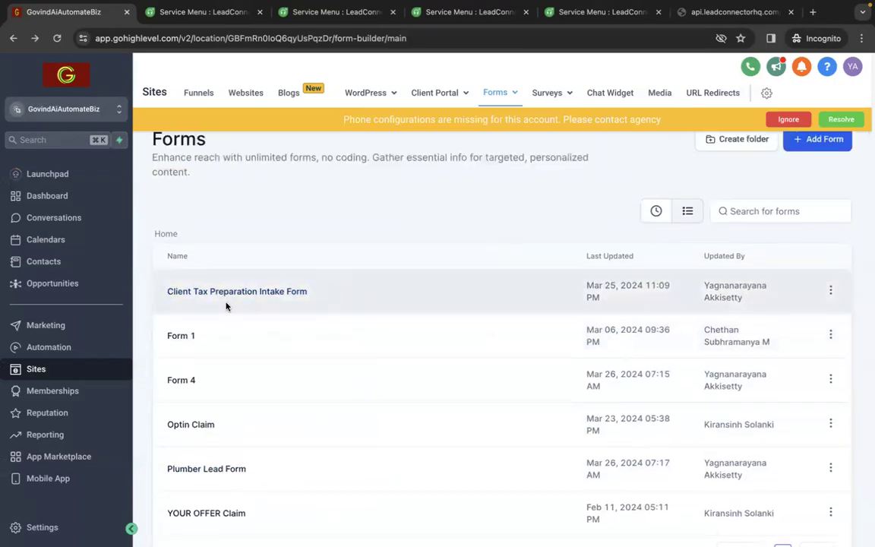
pyautogui.click(80, 249)
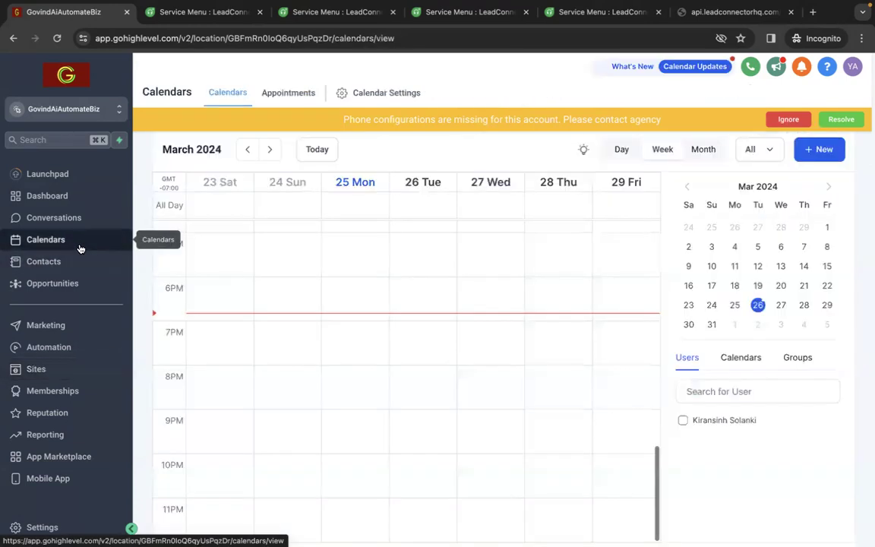
# Look over the weekly calendar, open the calendar settings and bring up the list of calendar groups
pyautogui.scroll(10, 357, 275)
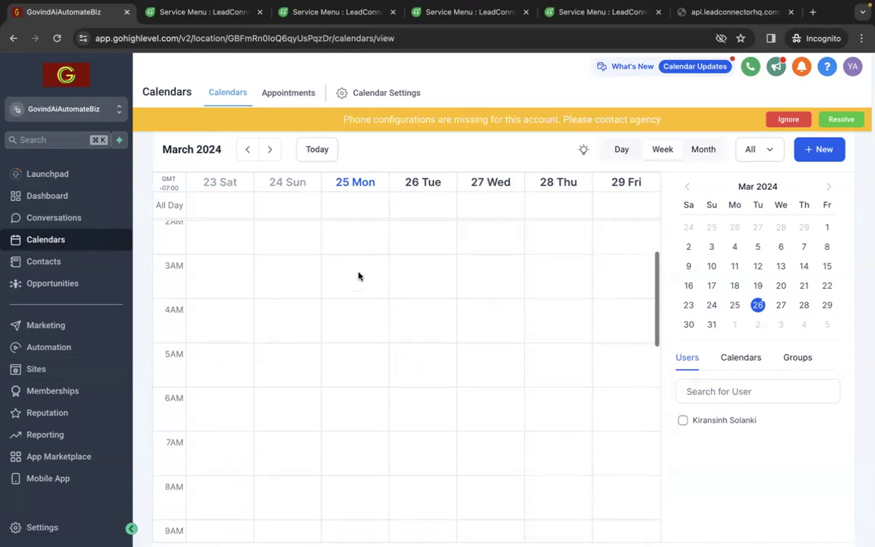
pyautogui.click(347, 96)
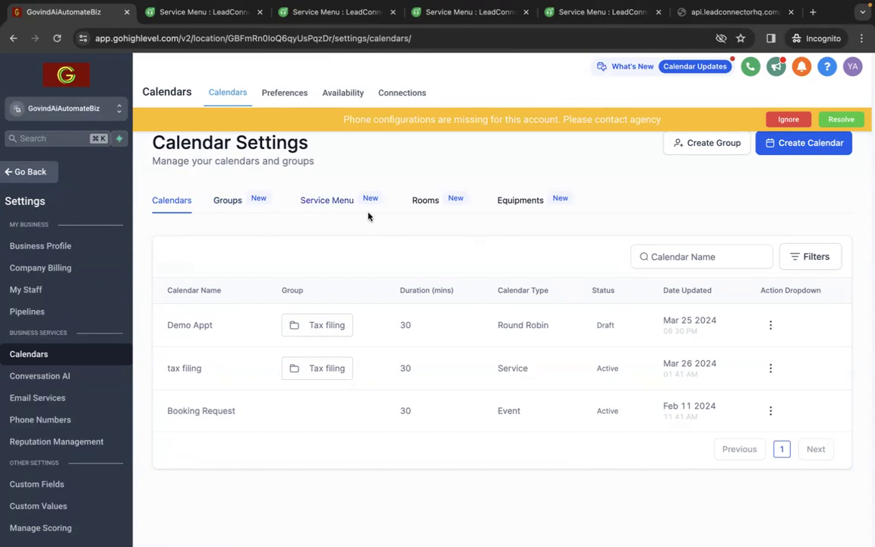
pyautogui.click(226, 201)
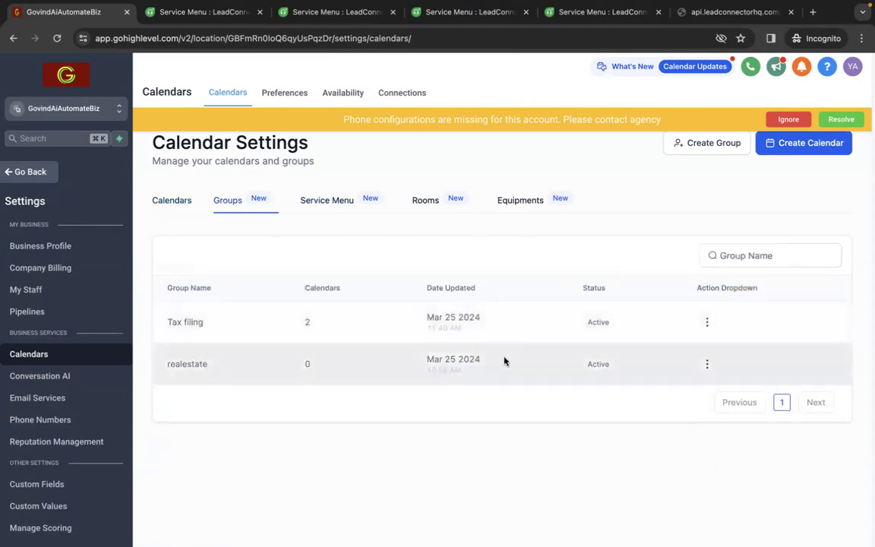
# Open the Tax filing group for editing, examine its name, description, template options and URL, and leave it without saving
pyautogui.click(706, 323)
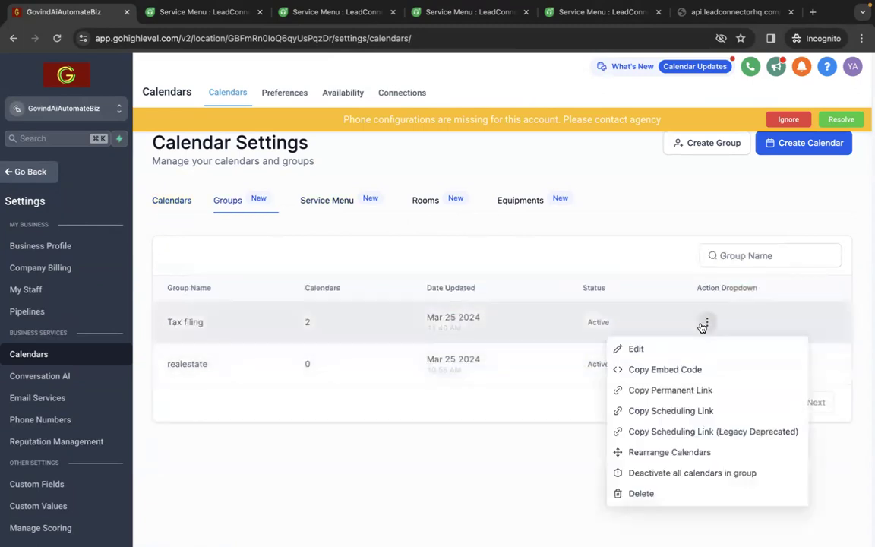
pyautogui.click(641, 348)
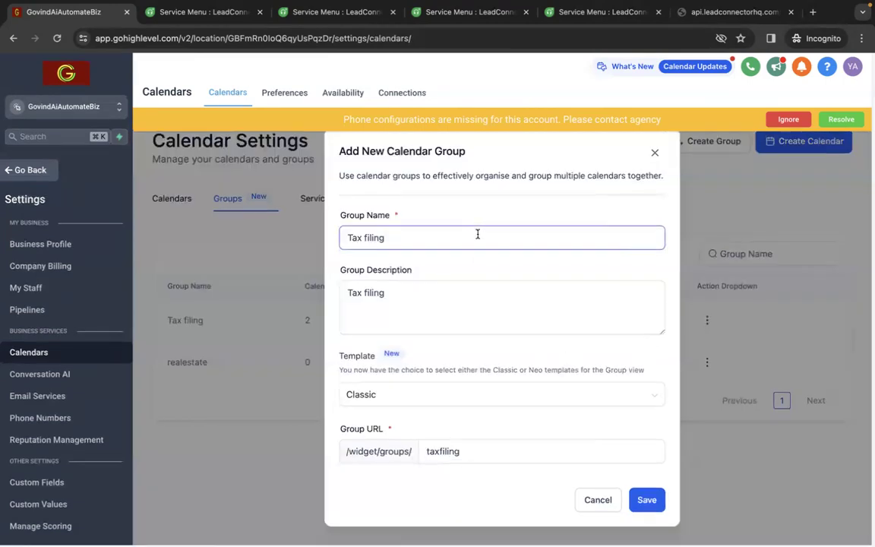
pyautogui.click(487, 290)
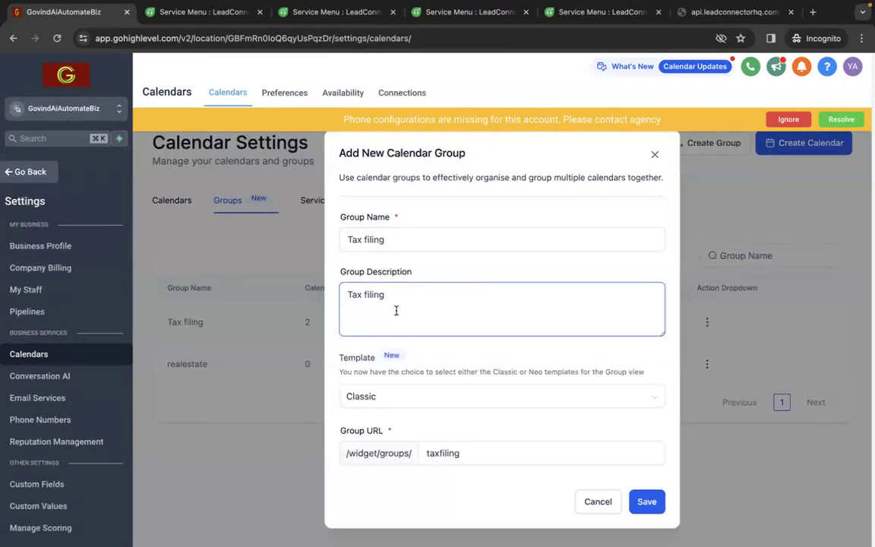
pyautogui.click(431, 382)
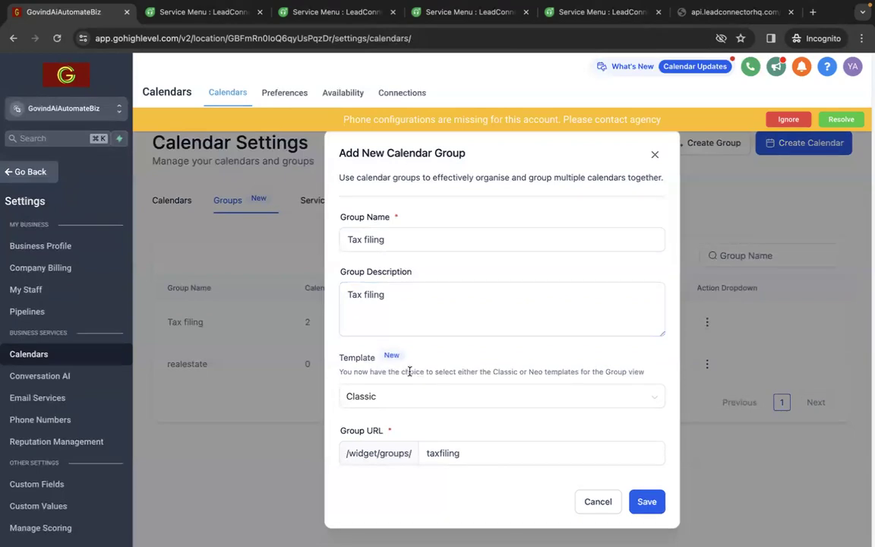
pyautogui.click(420, 395)
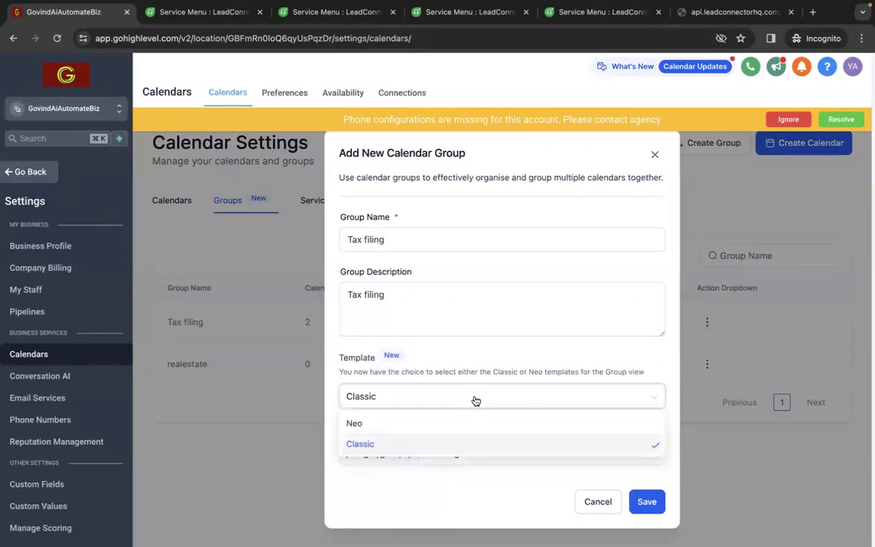
pyautogui.click(525, 369)
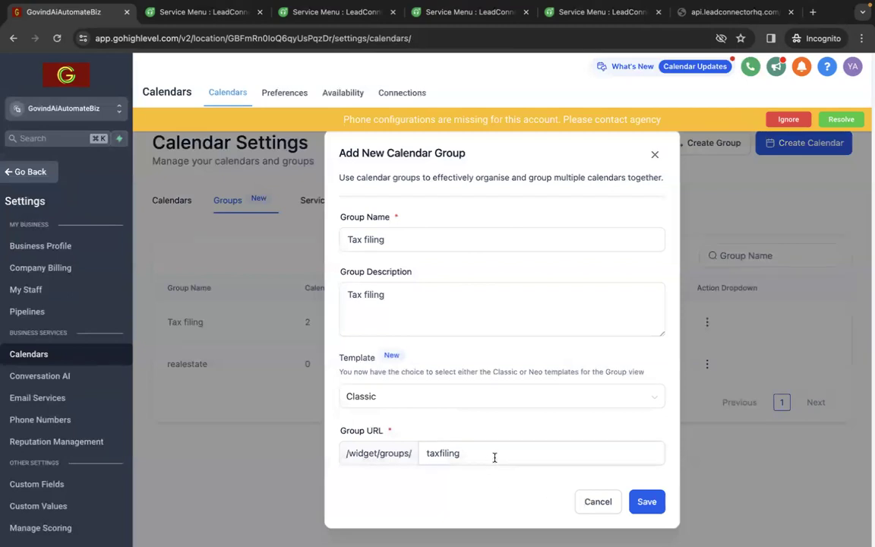
pyautogui.click(604, 500)
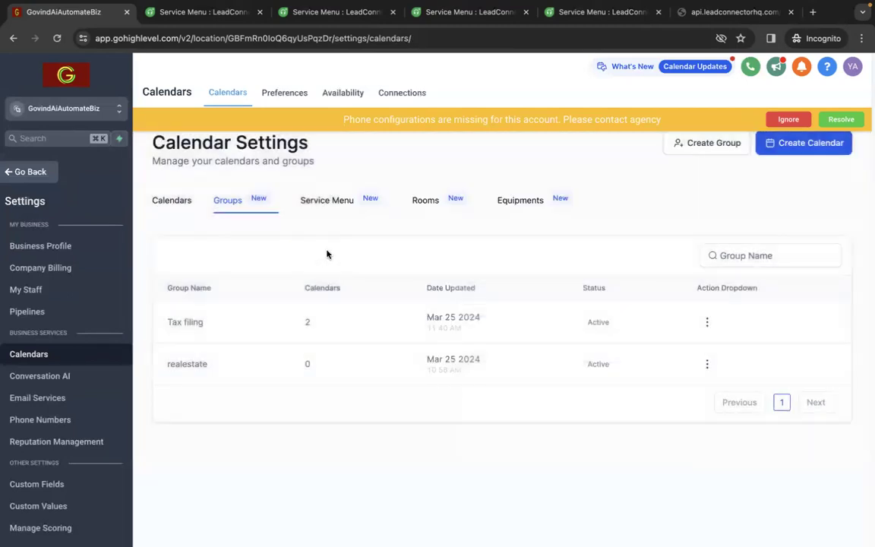
# Open the Tax filing service menu for editing and review its name, description, service URL, form and confirmation settings
pyautogui.click(331, 205)
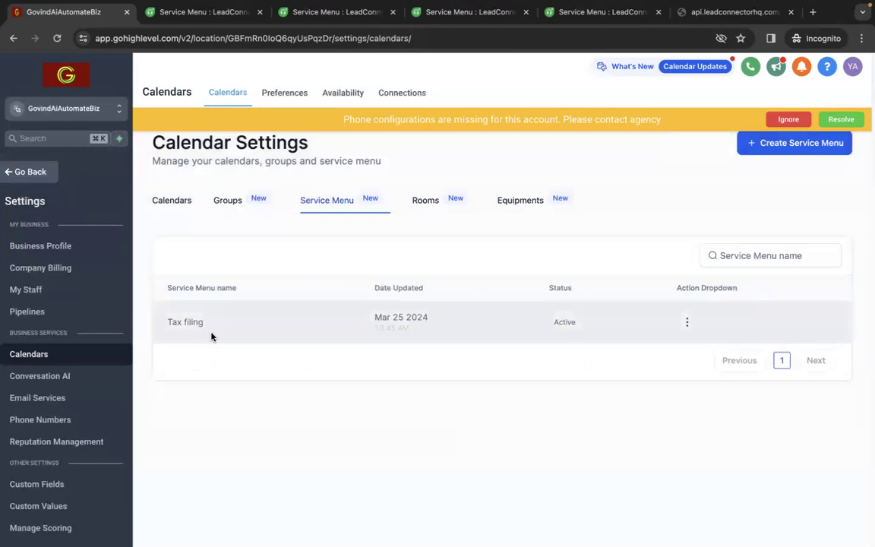
pyautogui.click(686, 323)
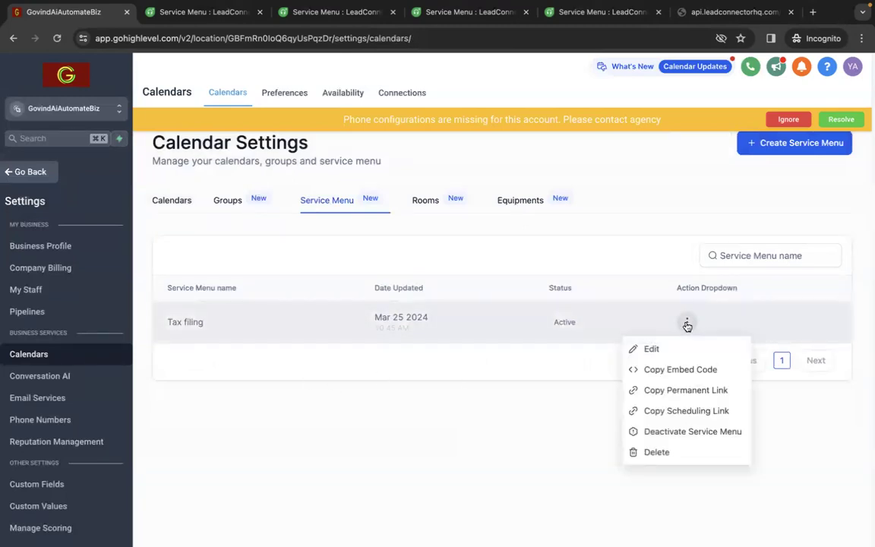
pyautogui.click(645, 349)
pyautogui.scroll(-4, 601, 270)
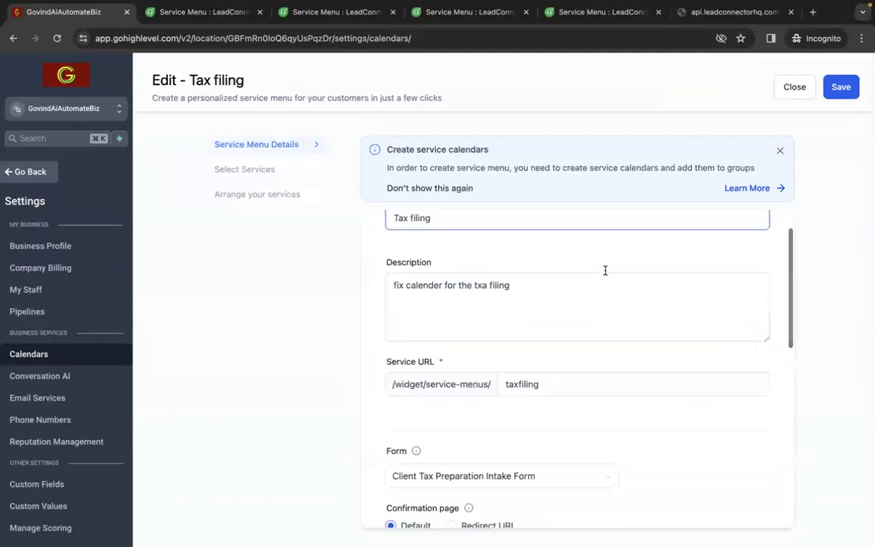
pyautogui.scroll(1, 605, 271)
pyautogui.scroll(-1, 605, 270)
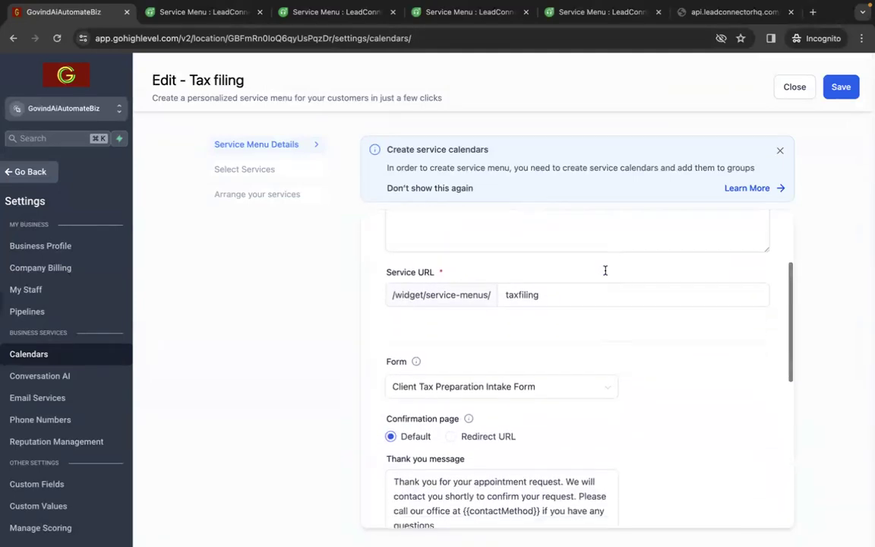
pyautogui.scroll(1, 595, 336)
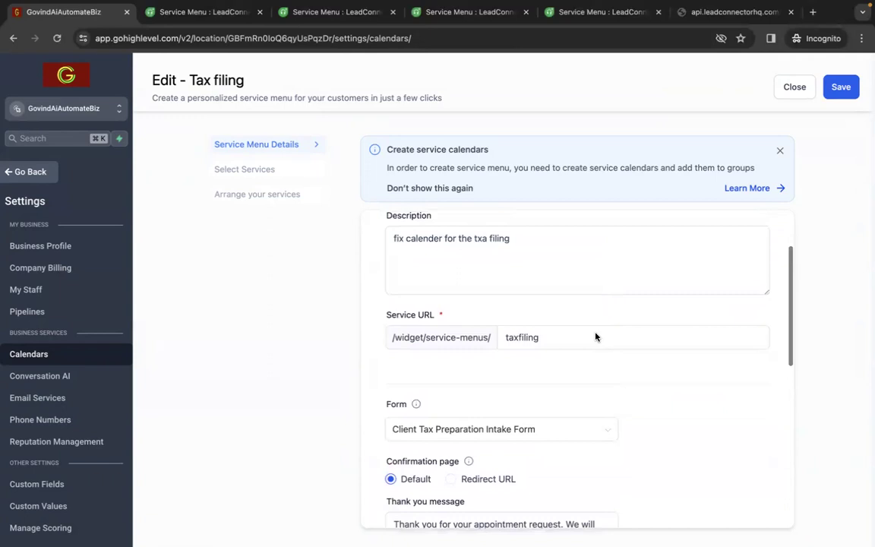
pyautogui.scroll(1, 596, 337)
pyautogui.scroll(-3, 596, 335)
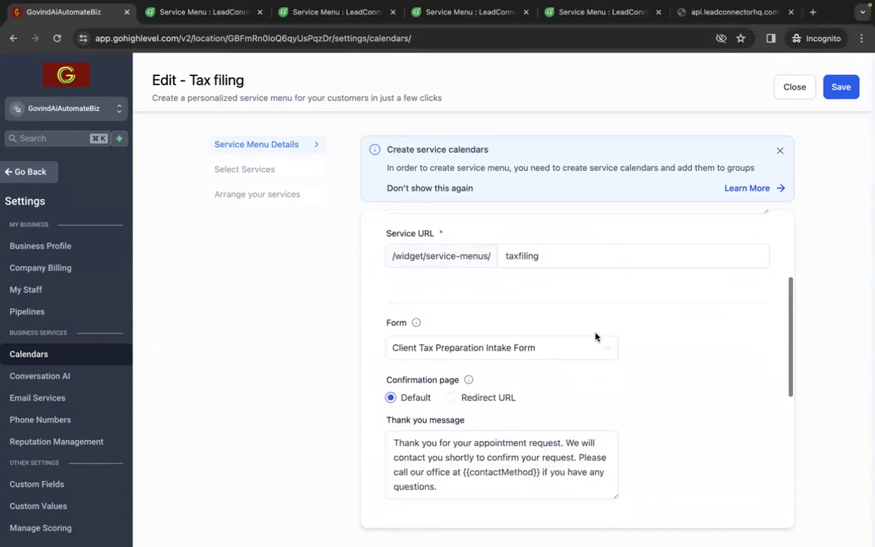
# Examine the forms selectable for the service menu and its additional options, and close the editor without saving
pyautogui.click(594, 337)
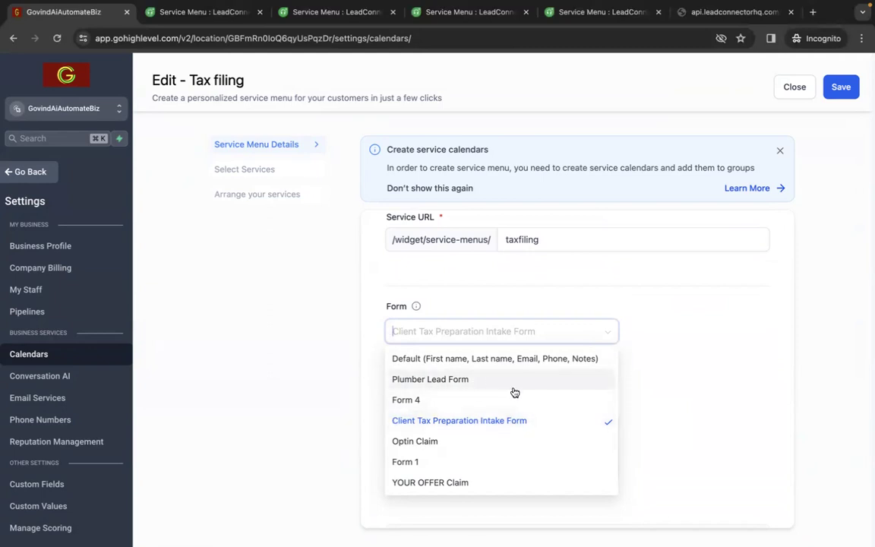
pyautogui.click(717, 387)
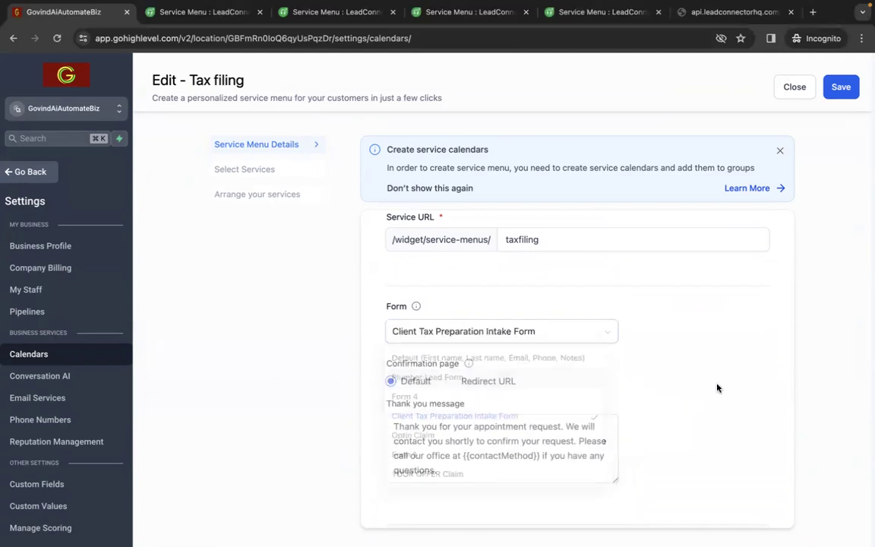
pyautogui.scroll(-3, 717, 387)
pyautogui.scroll(-3, 717, 387)
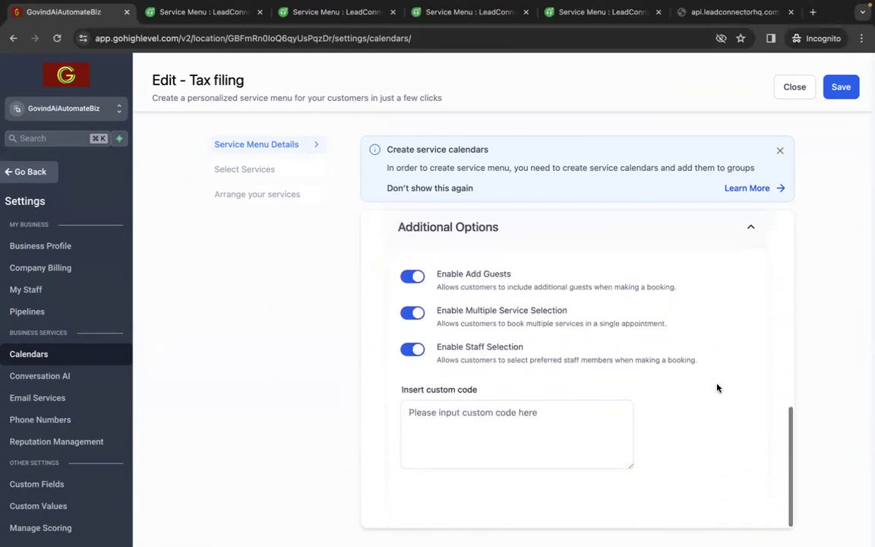
pyautogui.scroll(8, 717, 387)
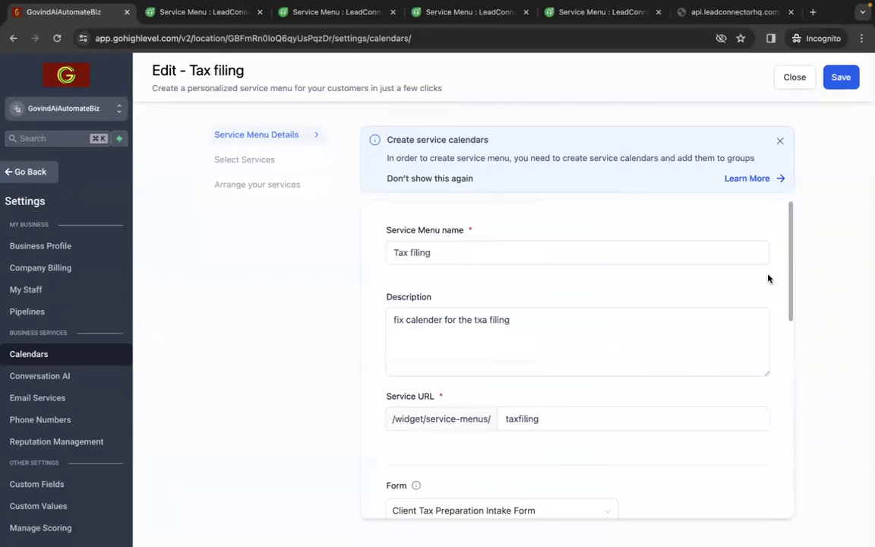
pyautogui.click(794, 79)
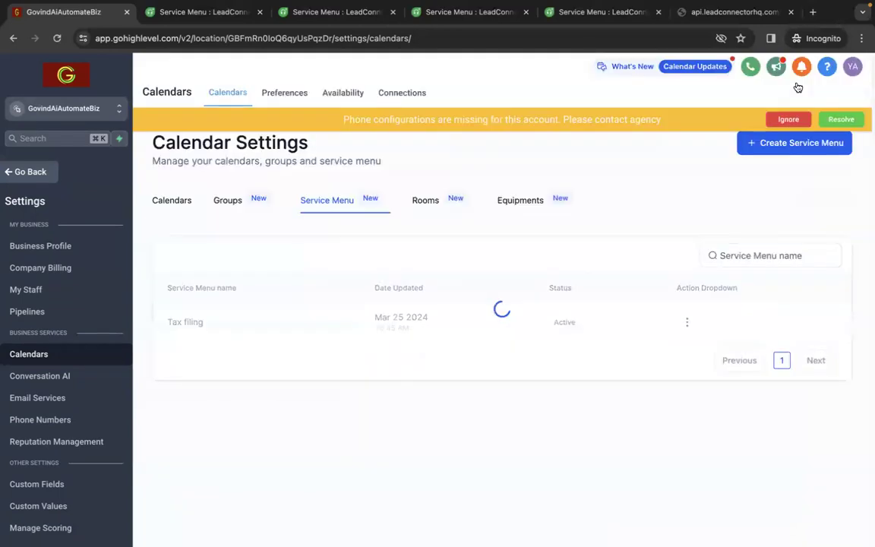
# Review the taxfiling room's settings without saving, and check the equipment list before returning to the list of calendars
pyautogui.click(427, 202)
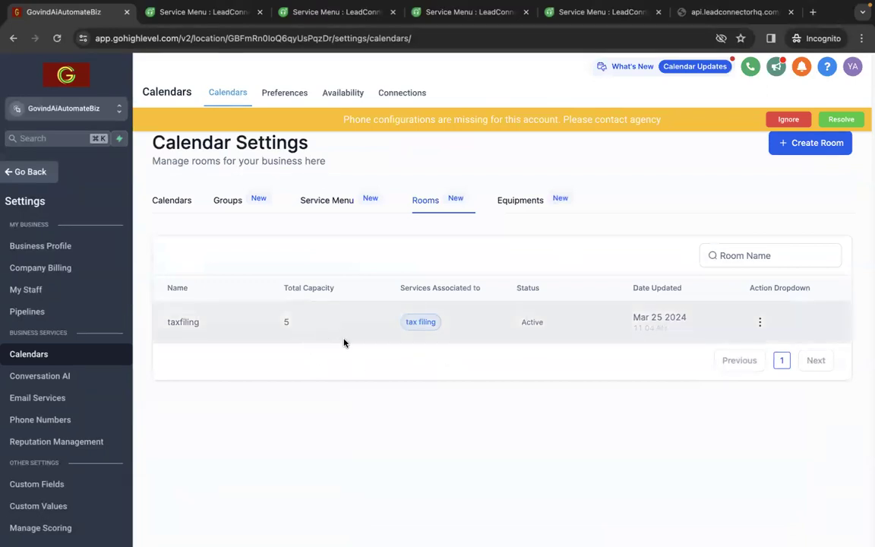
pyautogui.click(759, 322)
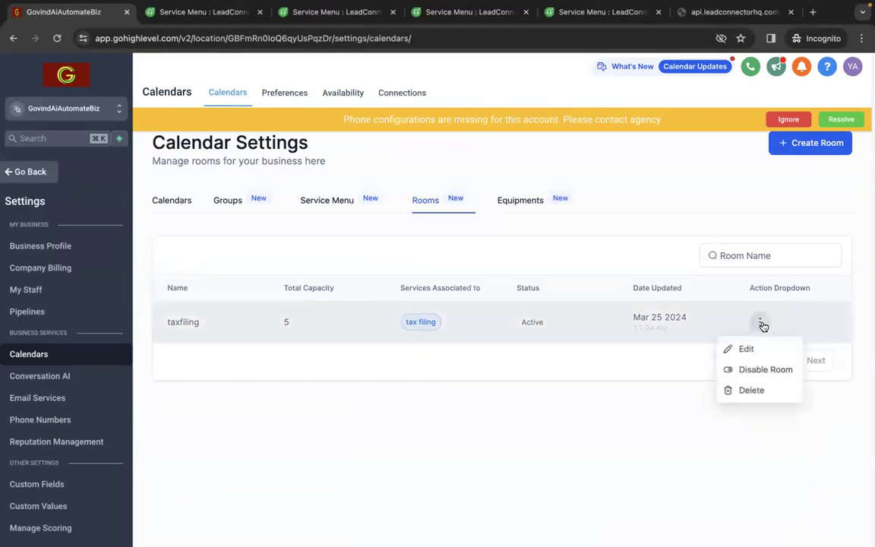
pyautogui.click(735, 348)
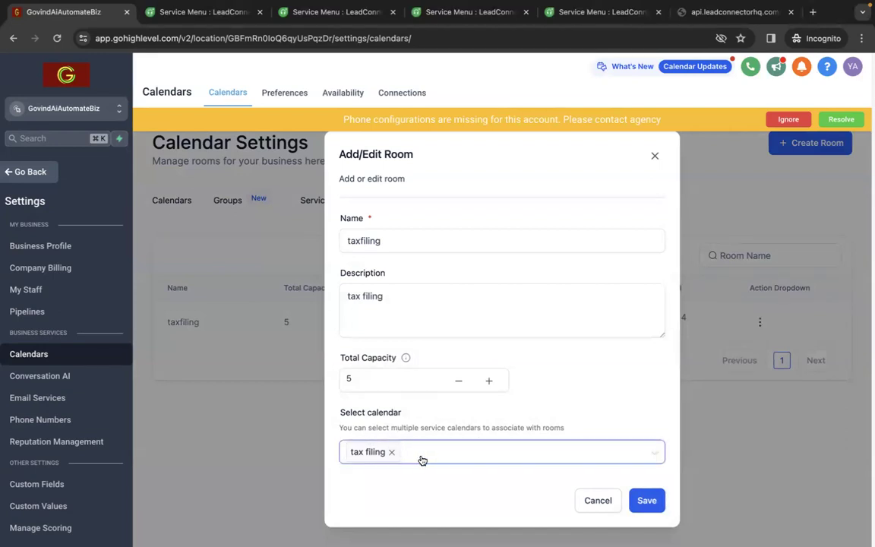
pyautogui.click(600, 501)
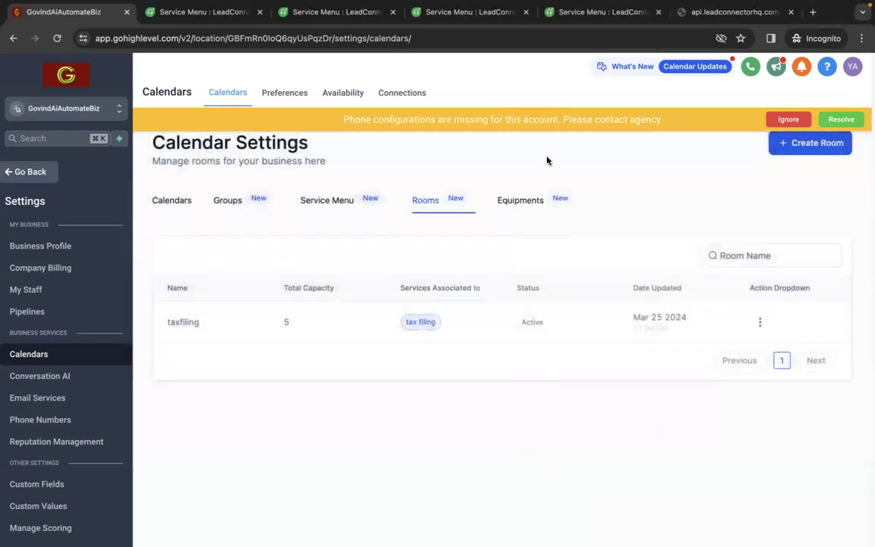
pyautogui.click(522, 200)
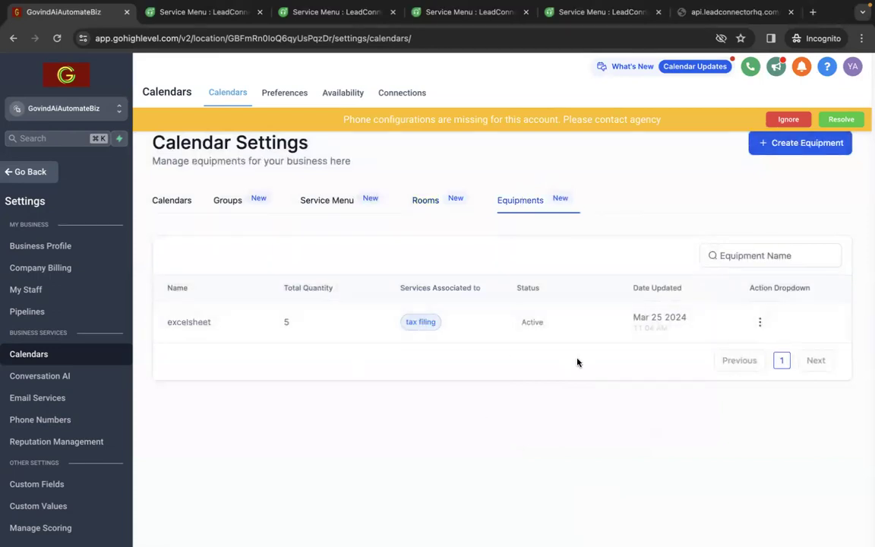
pyautogui.click(166, 202)
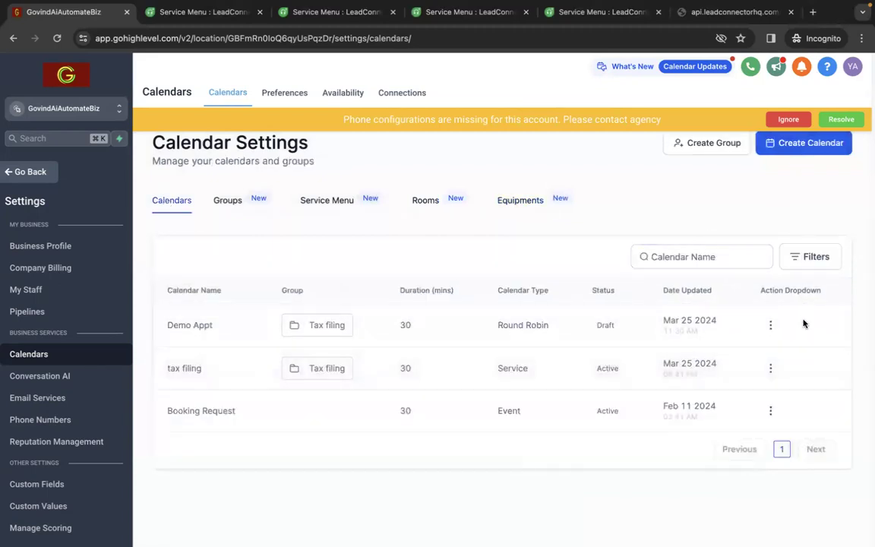
pyautogui.click(770, 368)
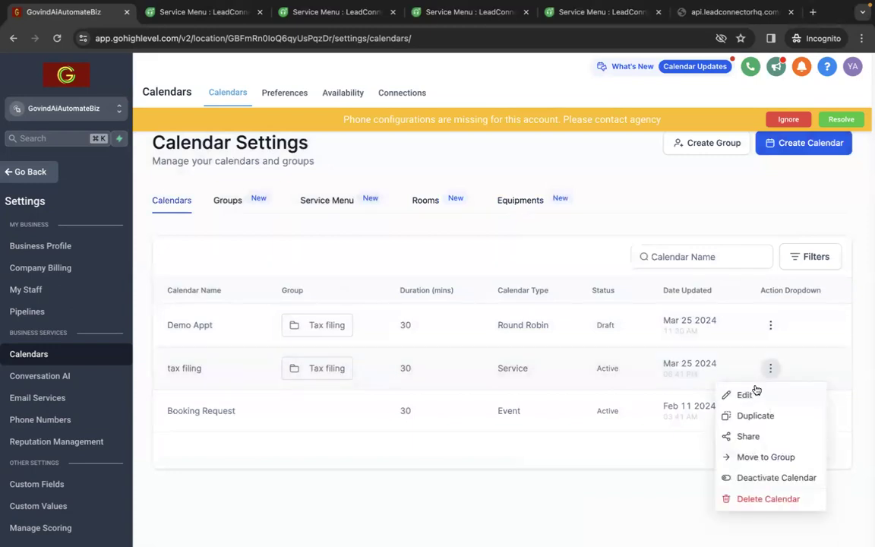
pyautogui.click(747, 395)
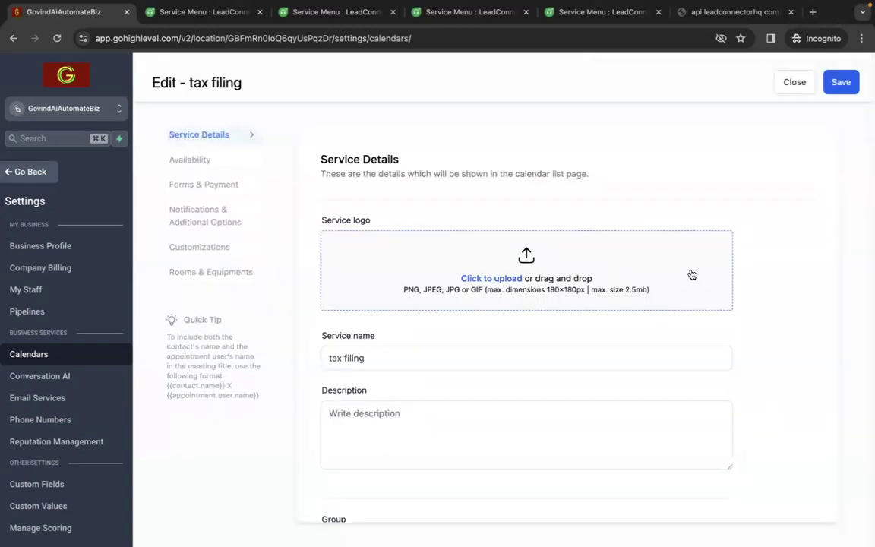
pyautogui.scroll(-3, 692, 274)
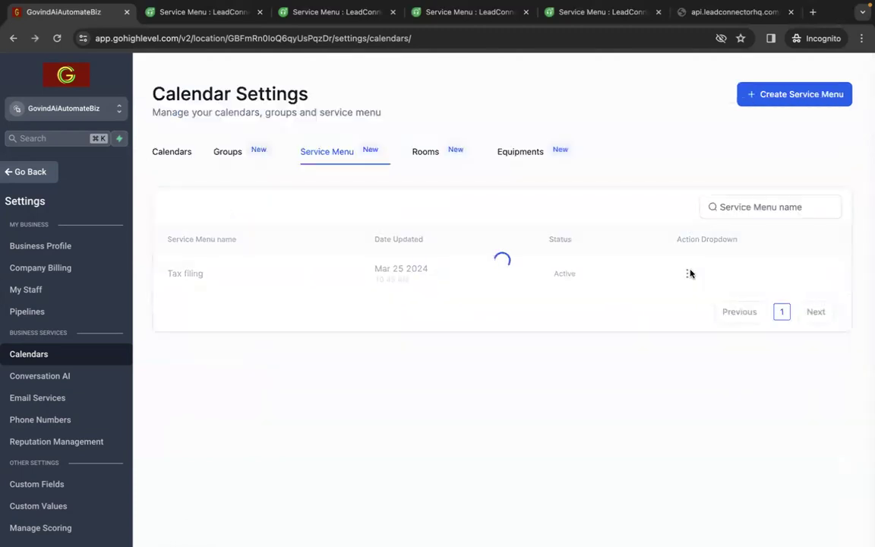
pyautogui.click(178, 164)
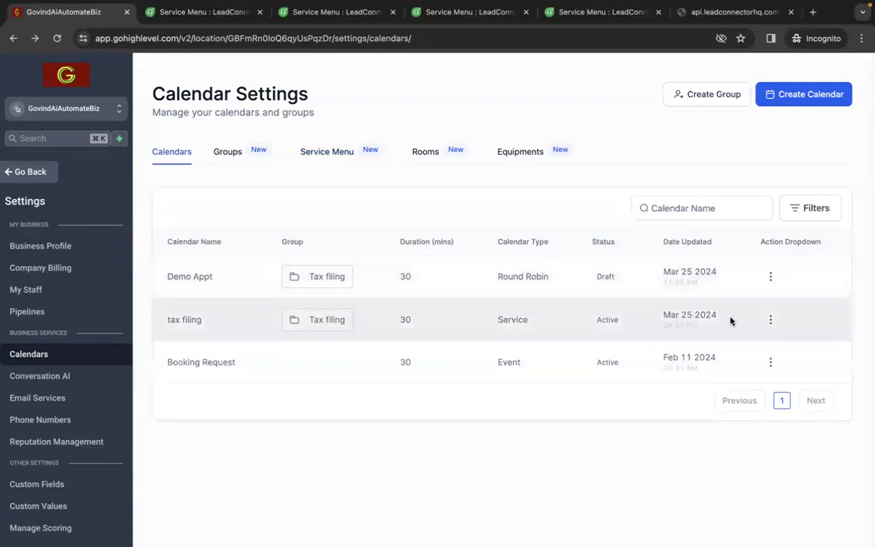
# Open the tax filing calendar for editing and review its service details, from logo and name to team member and event color
pyautogui.click(771, 320)
pyautogui.click(726, 346)
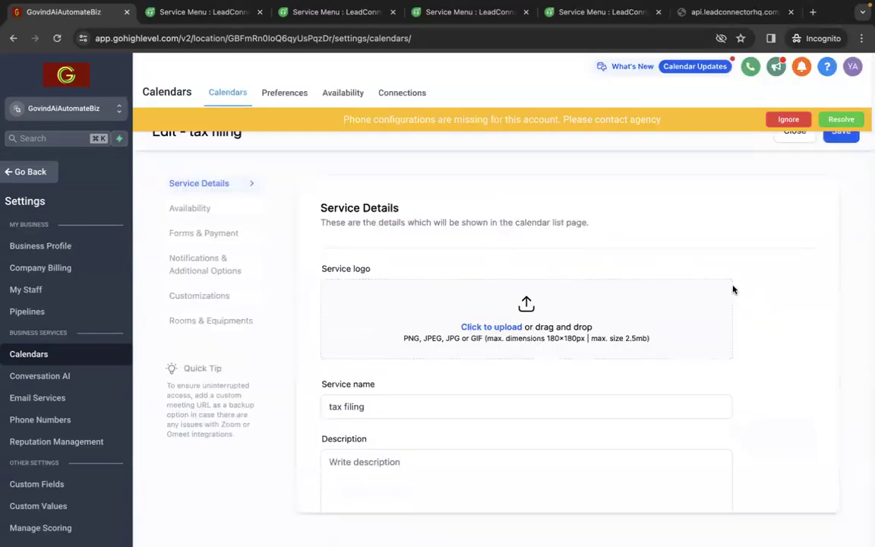
pyautogui.scroll(-3, 732, 291)
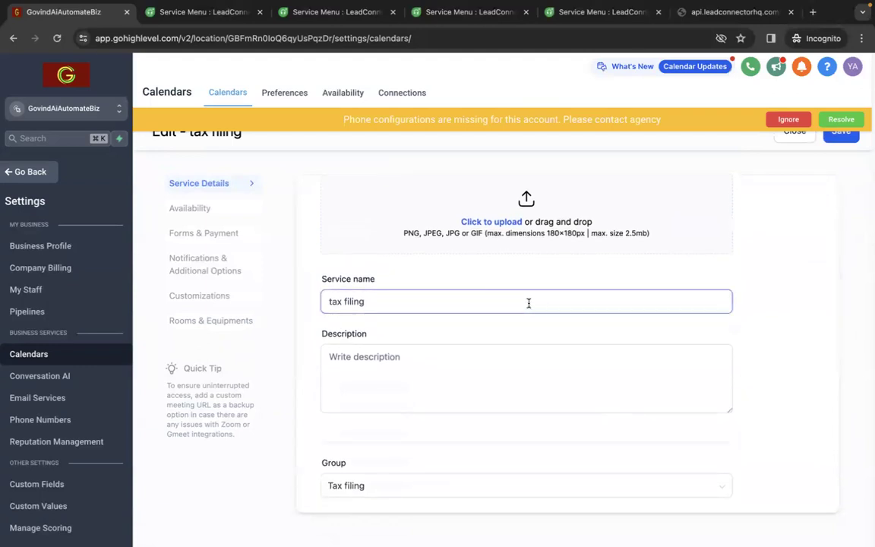
pyautogui.scroll(-6, 683, 355)
pyautogui.scroll(-2, 685, 356)
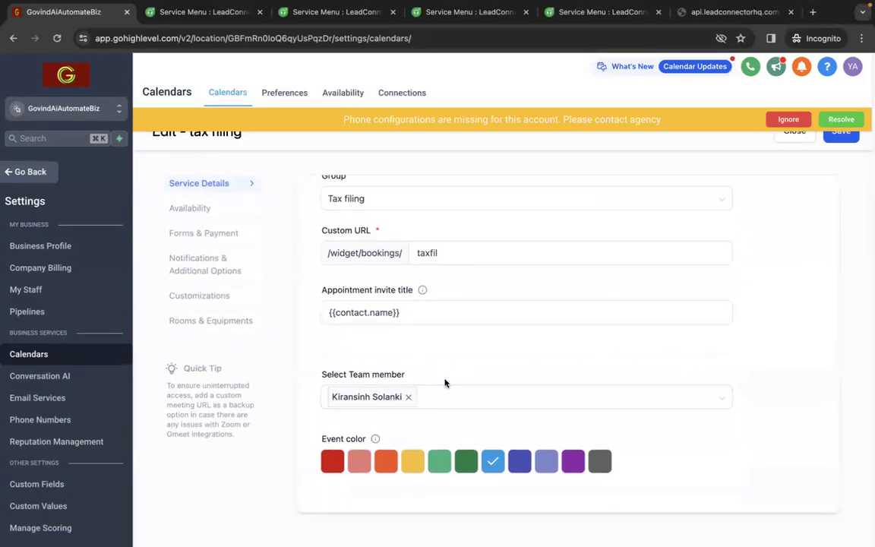
pyautogui.scroll(6, 445, 383)
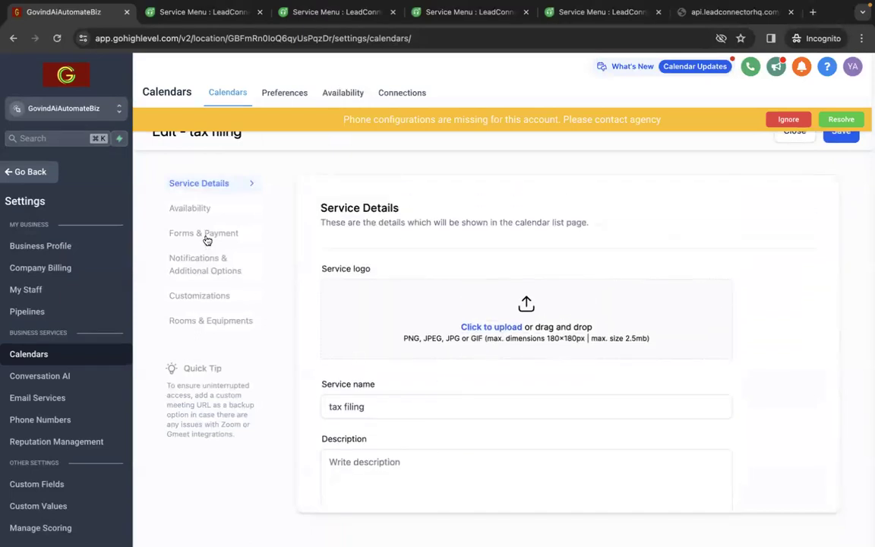
# Bring up the tax filing calendar's availability settings and dismiss the missing phone configuration warning
pyautogui.click(204, 209)
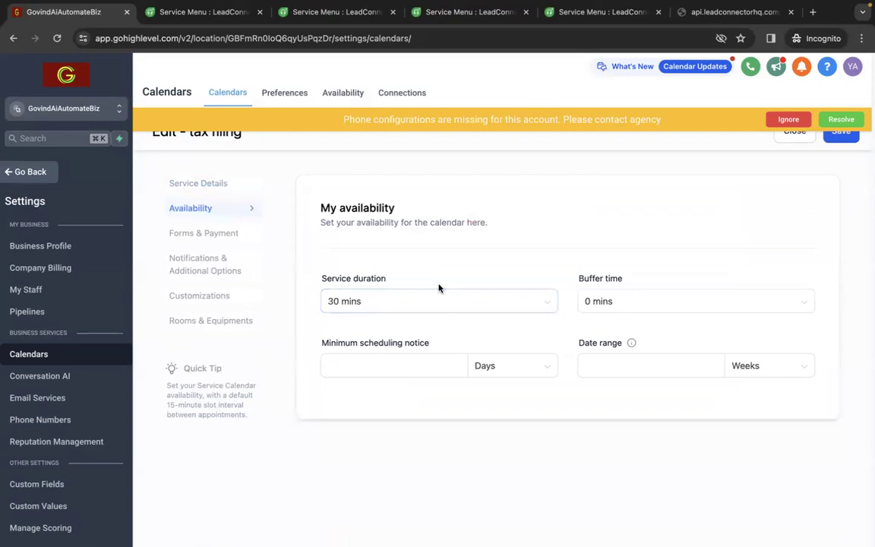
pyautogui.click(787, 120)
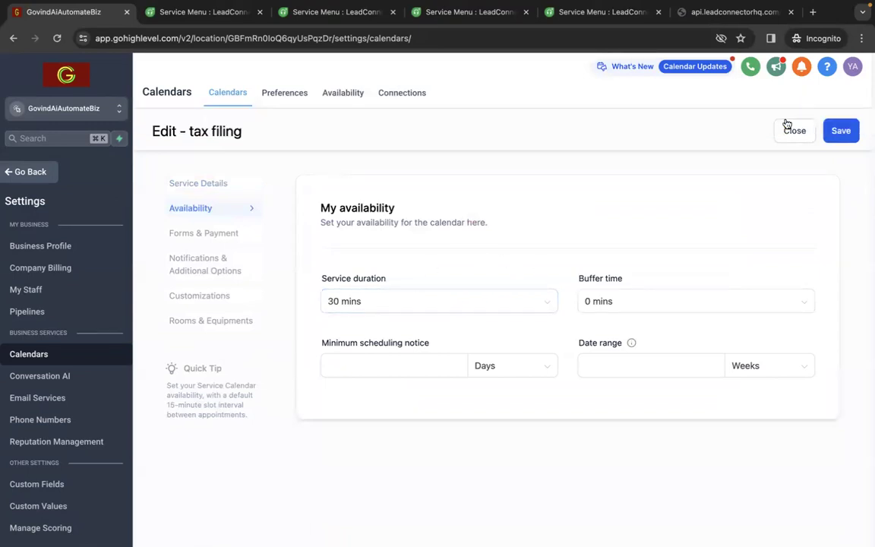
# Set the tax filing calendar's service duration to 15 mins and its buffer time to 15 mins
pyautogui.click(453, 303)
pyautogui.click(417, 332)
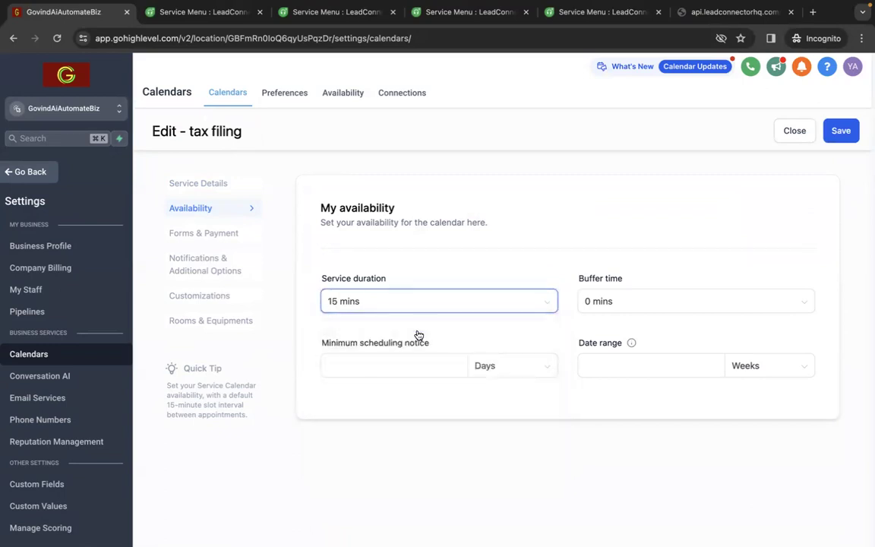
pyautogui.click(639, 303)
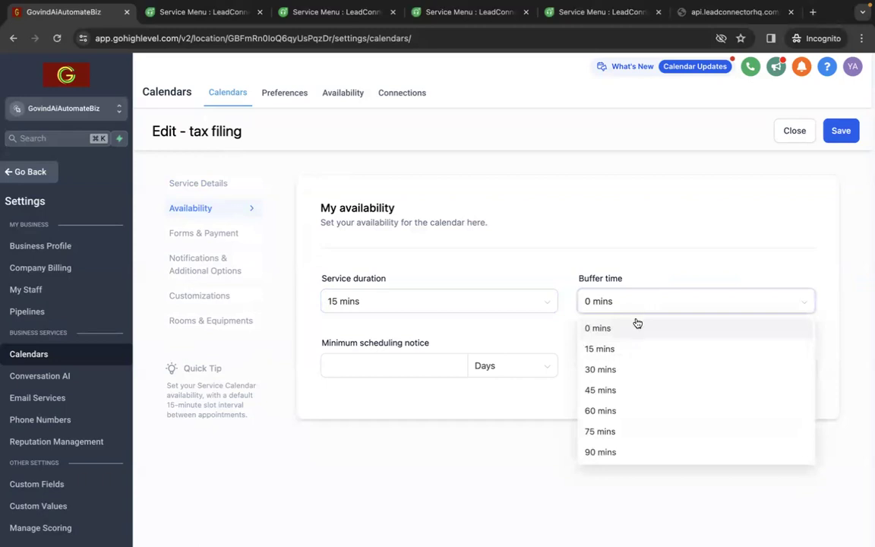
pyautogui.click(628, 347)
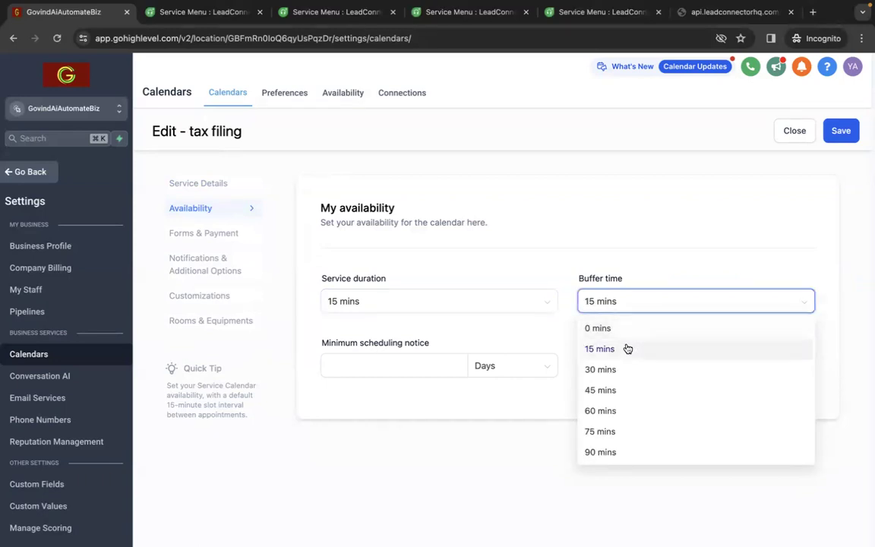
# Set the minimum scheduling notice to 2 days and the date range unit to Days, checking the date range hint
pyautogui.click(410, 372)
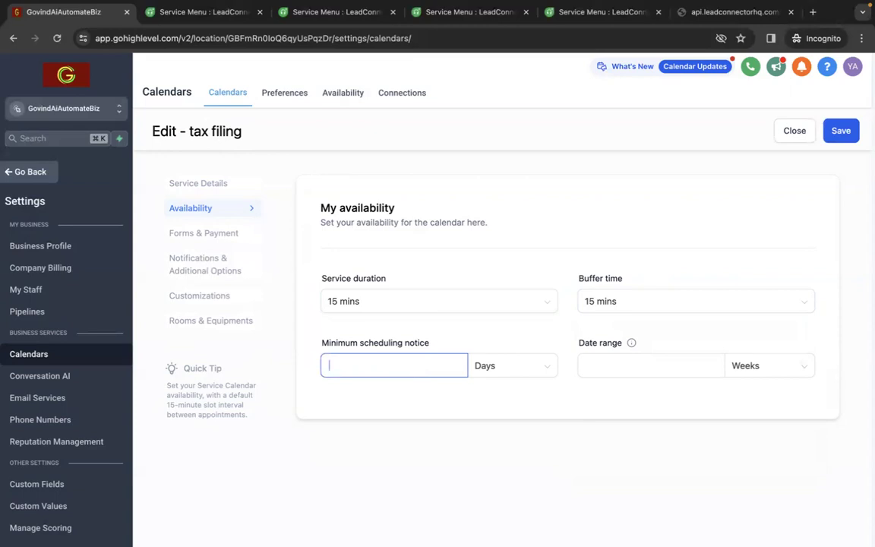
pyautogui.click(588, 366)
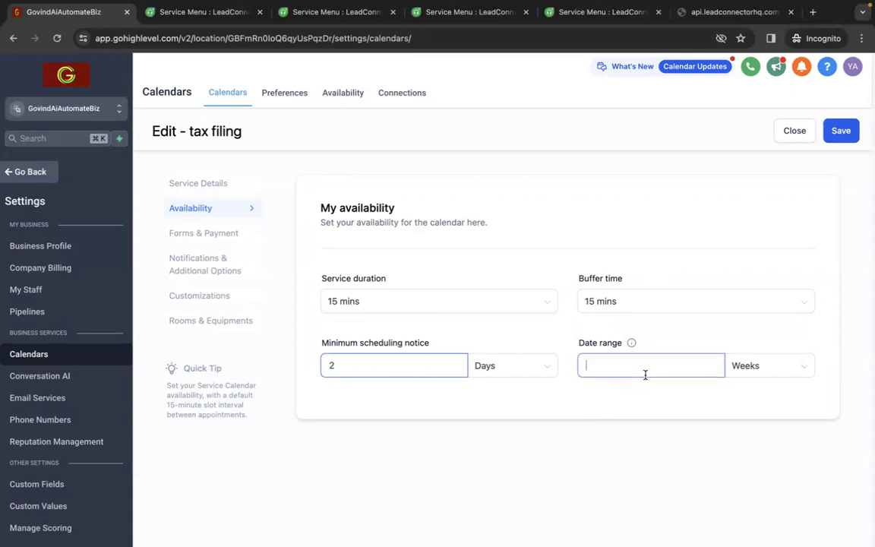
pyautogui.click(632, 343)
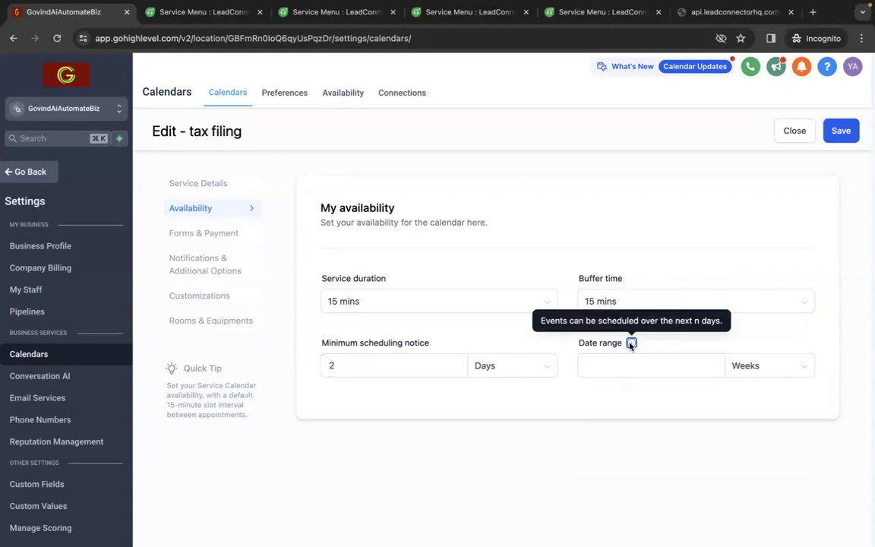
pyautogui.click(712, 365)
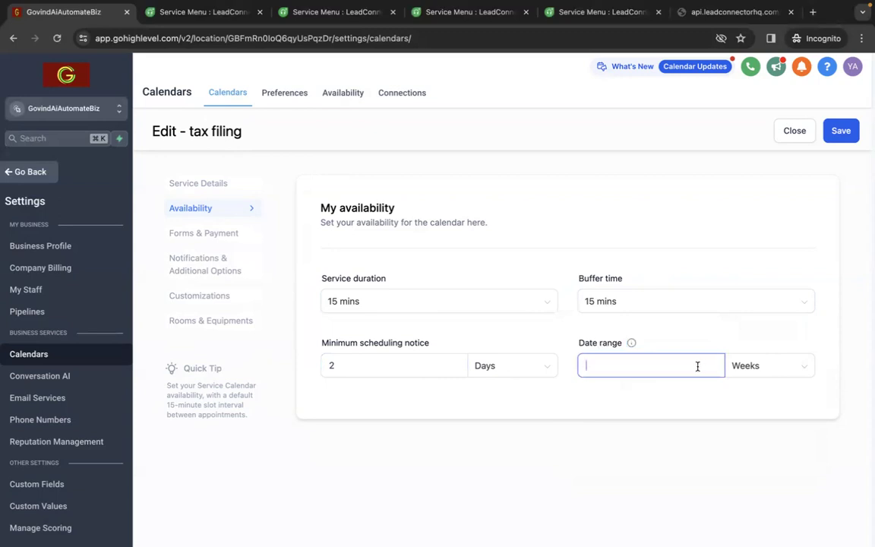
pyautogui.click(792, 369)
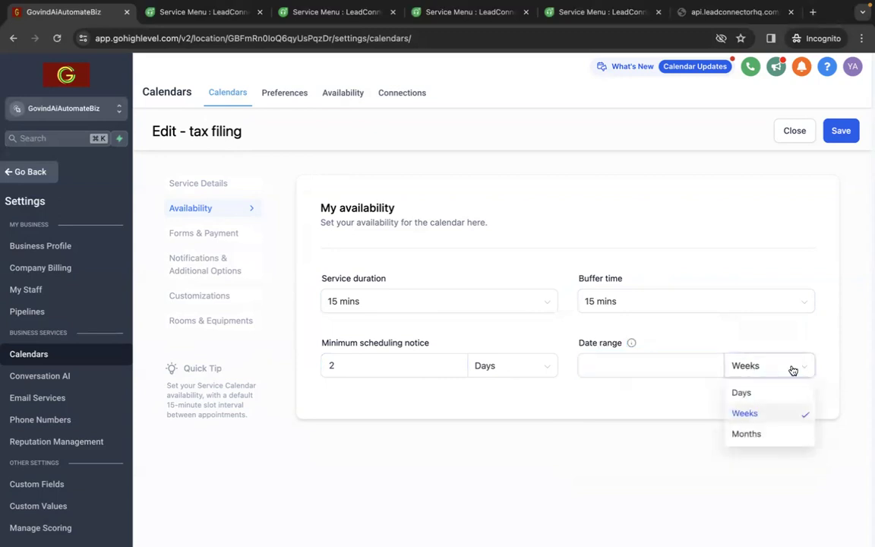
pyautogui.click(761, 393)
pyautogui.click(675, 365)
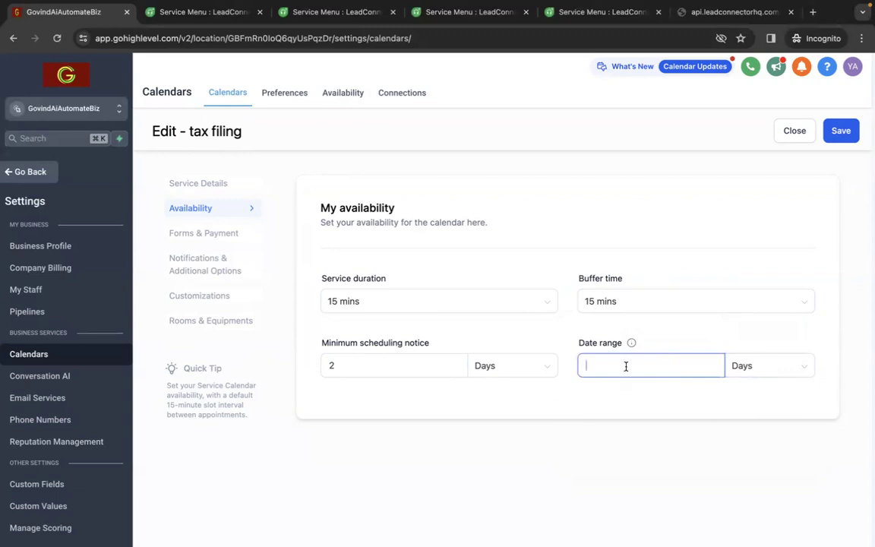
# Review the calendar's selected form, confirmation page, thank you message and auto-confirm option, and glance at the notification settings
pyautogui.click(234, 237)
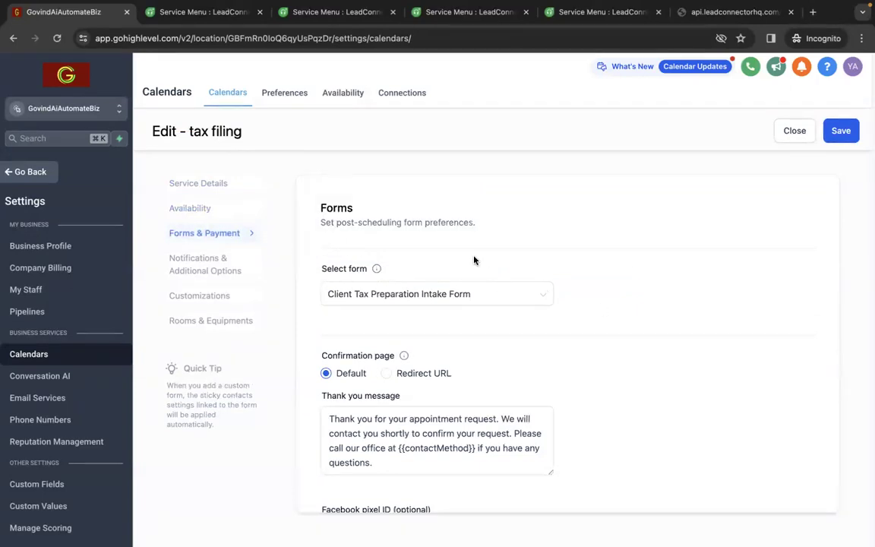
pyautogui.scroll(-3, 598, 351)
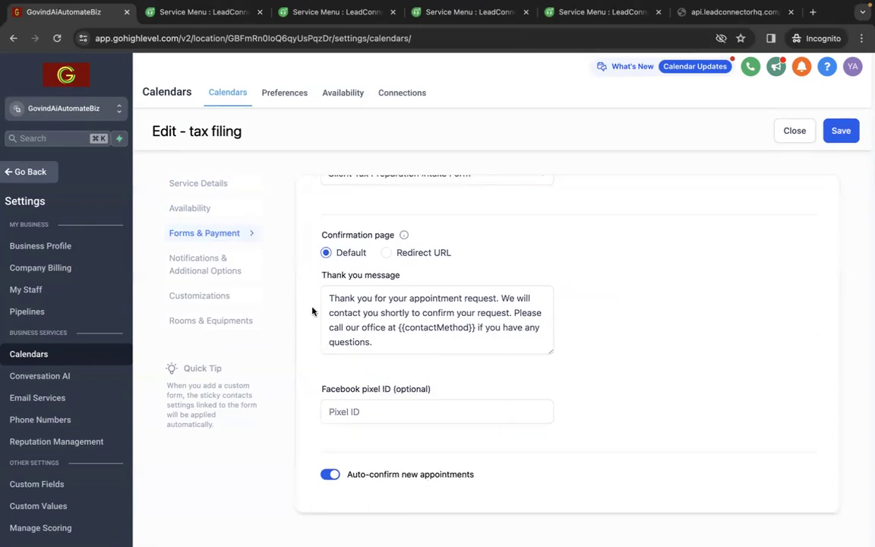
pyautogui.click(222, 271)
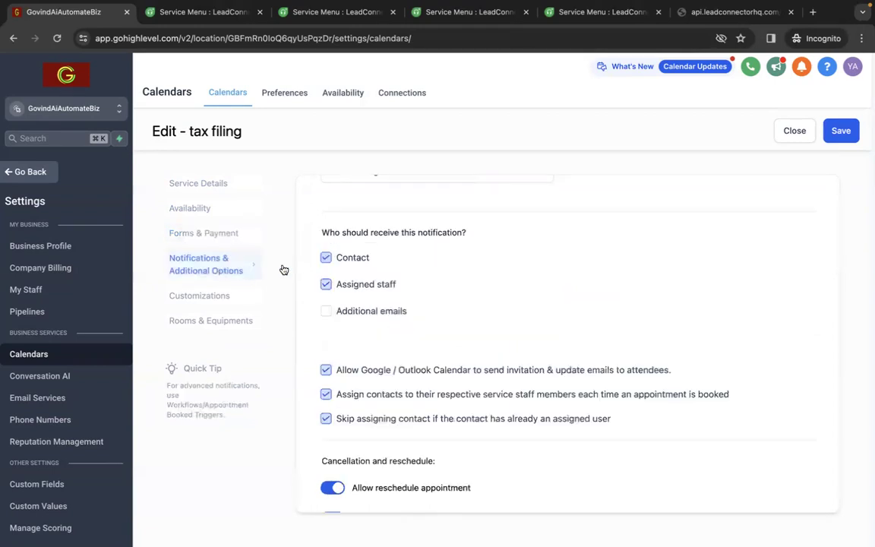
pyautogui.scroll(2, 508, 320)
pyautogui.hscroll(-2, 509, 320)
pyautogui.hscroll(-1, 509, 321)
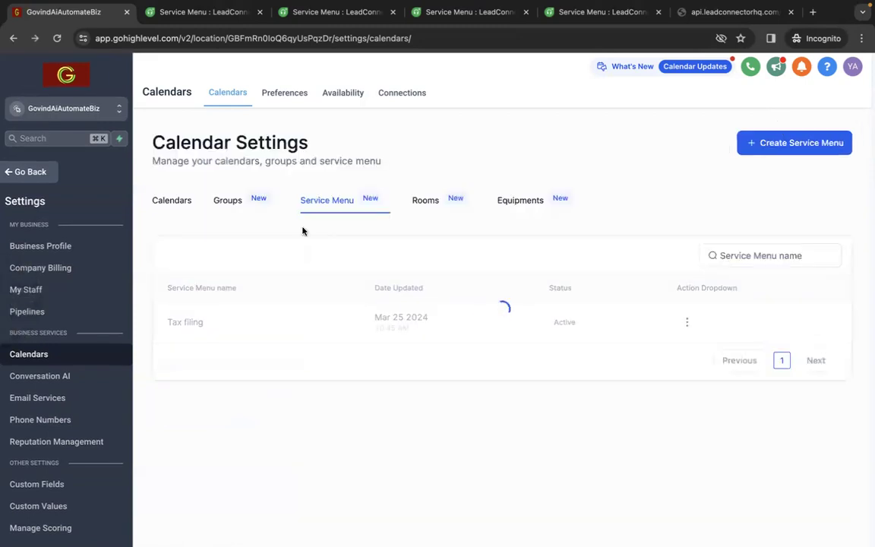
# Reopen the tax filing calendar for editing and review its notification type, recipients, cancellation and reschedule options, and additional notes
pyautogui.click(183, 202)
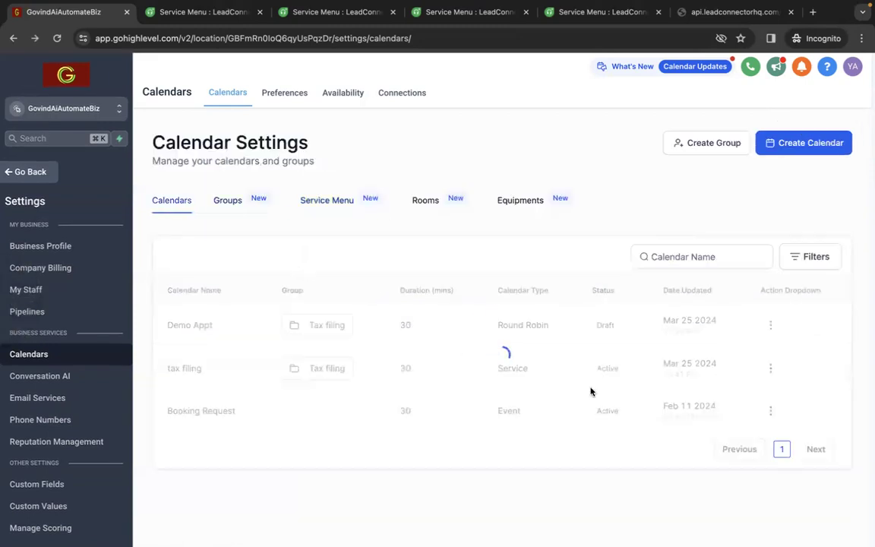
pyautogui.click(770, 367)
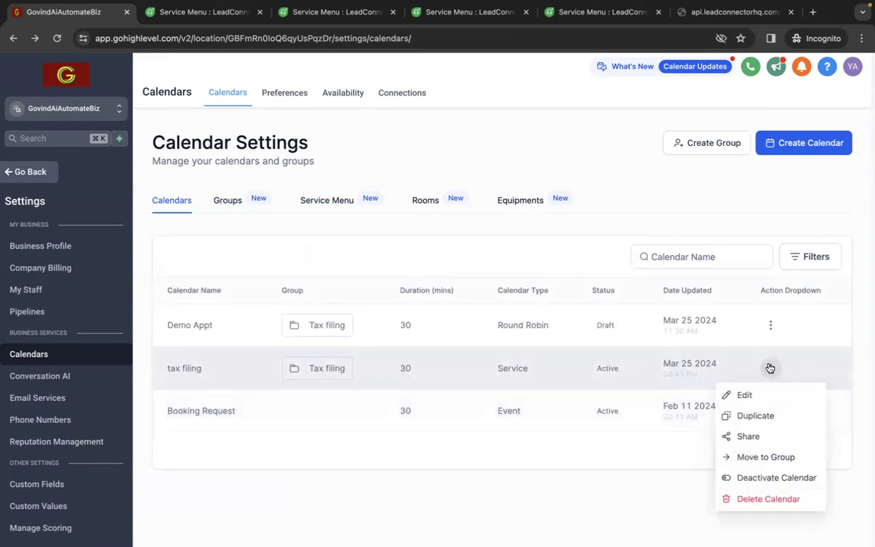
pyautogui.click(725, 396)
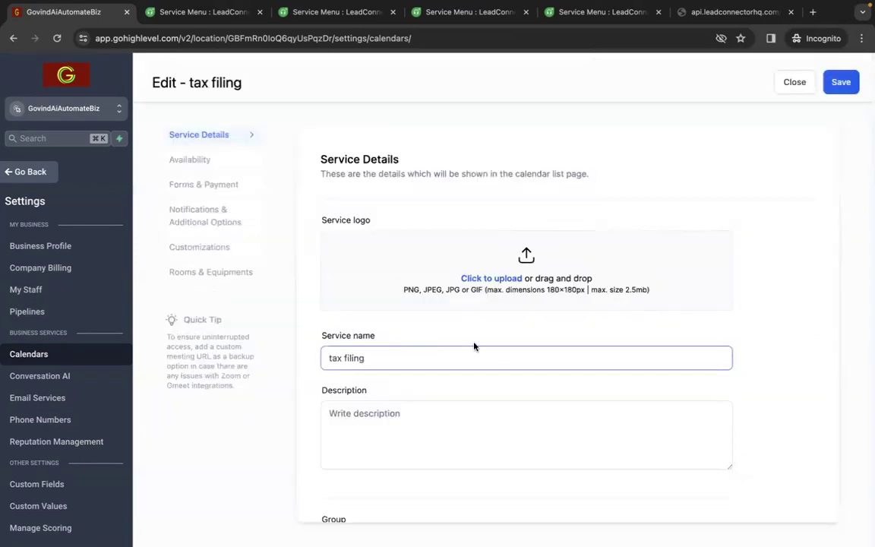
pyautogui.click(207, 215)
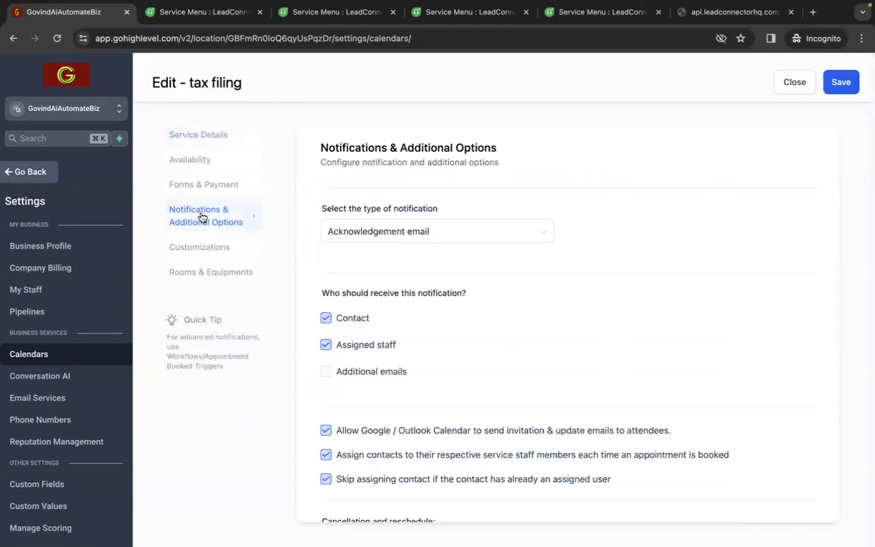
pyautogui.scroll(-3, 610, 324)
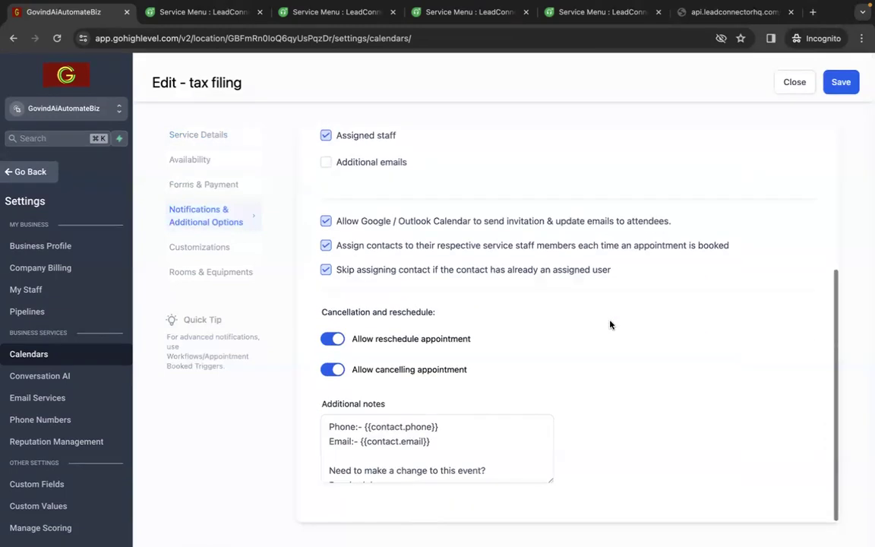
pyautogui.scroll(3, 610, 324)
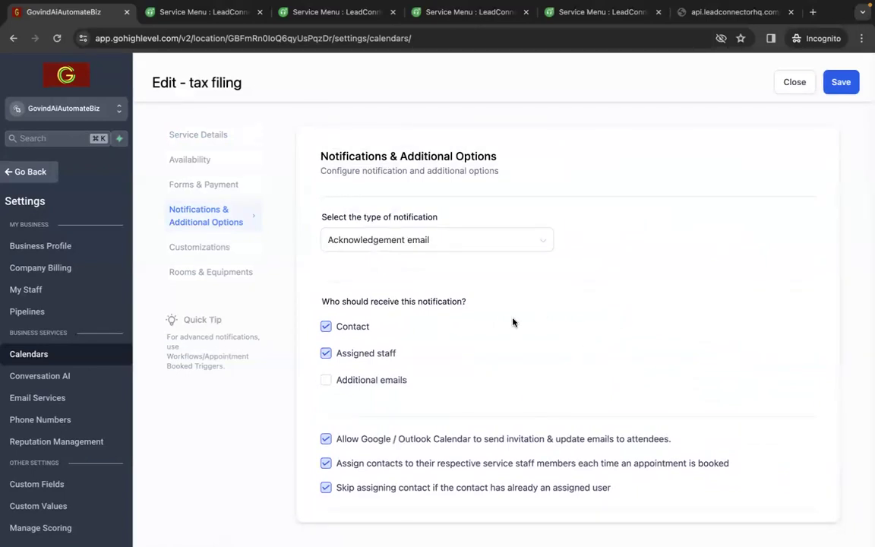
# Examine the calendar's customizations, from service cover image and widget colors to button text, display toggles and custom code
pyautogui.click(226, 252)
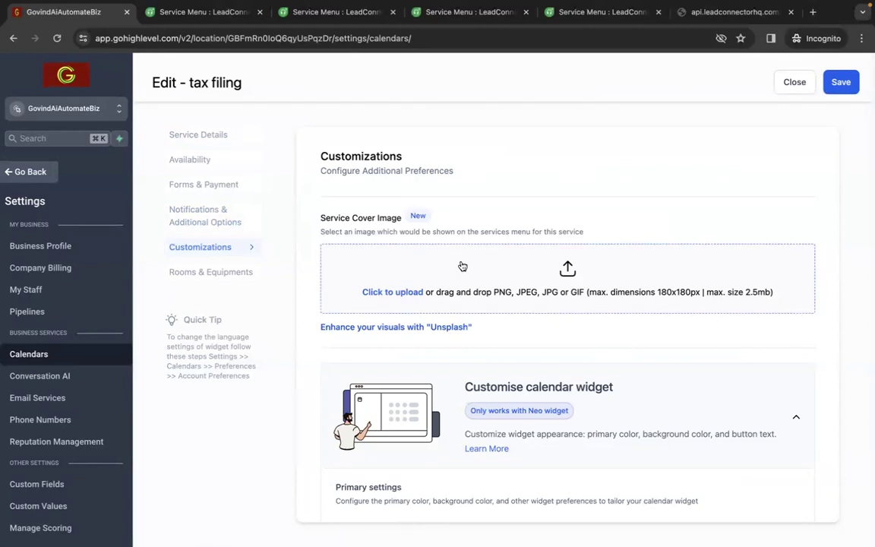
pyautogui.scroll(-5, 684, 342)
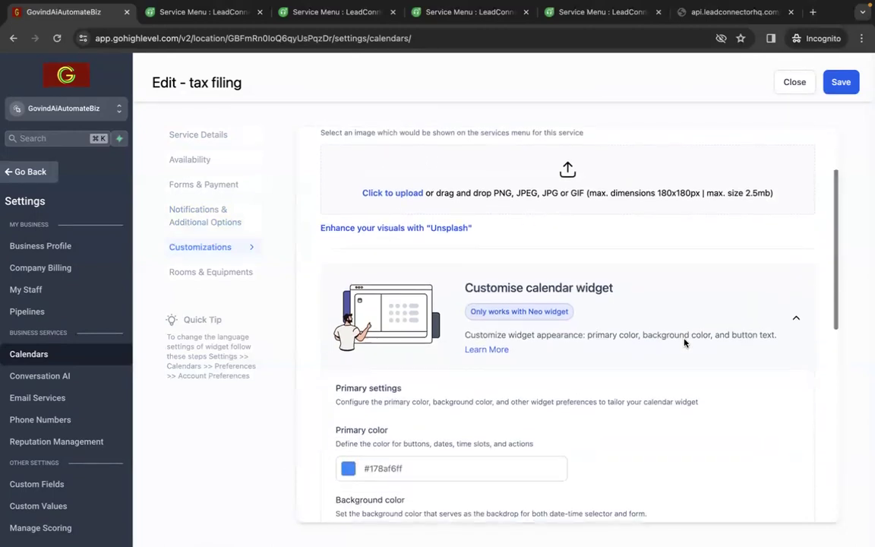
pyautogui.scroll(-5, 684, 342)
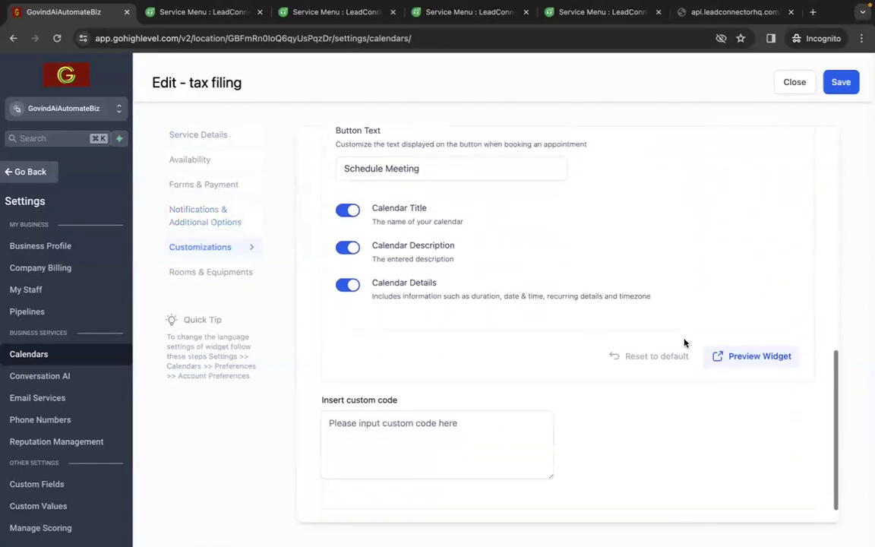
pyautogui.scroll(2, 683, 342)
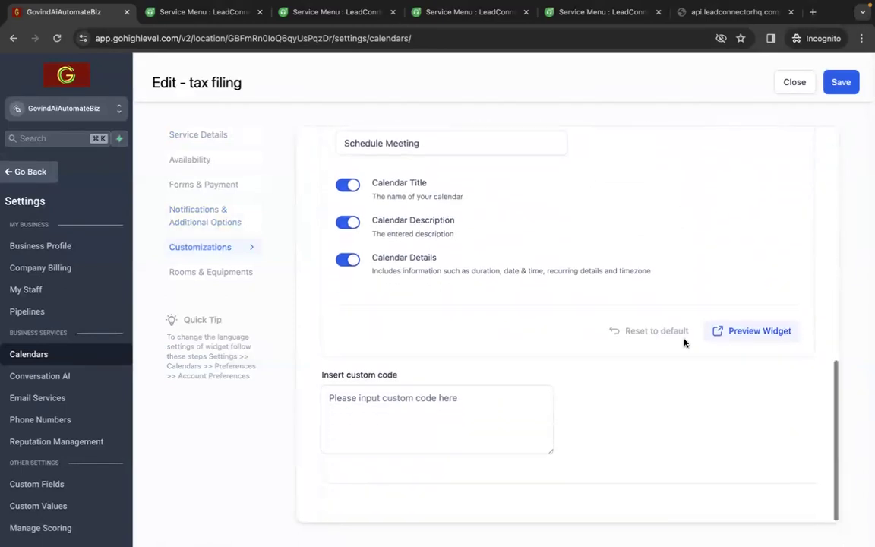
pyautogui.scroll(-2, 684, 343)
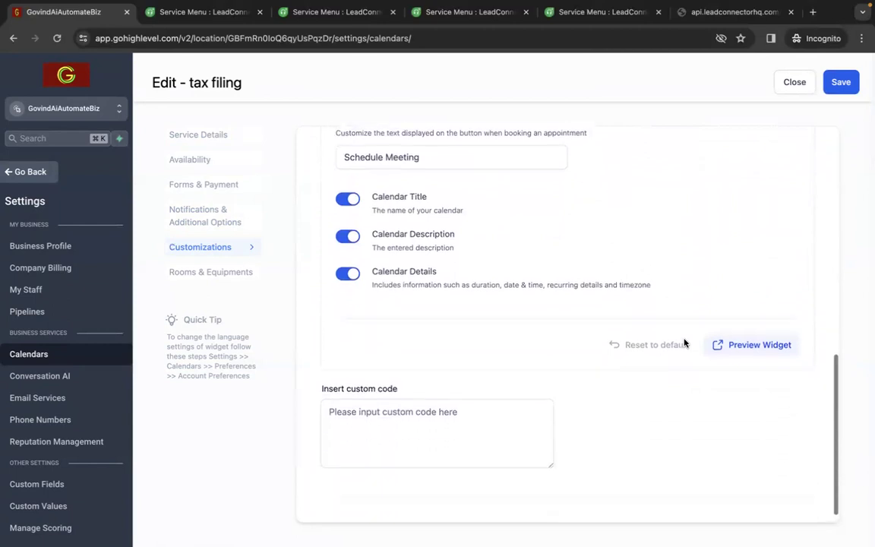
# Preview the tax filing booking widget and examine its time slots and selectable staff members
pyautogui.click(730, 332)
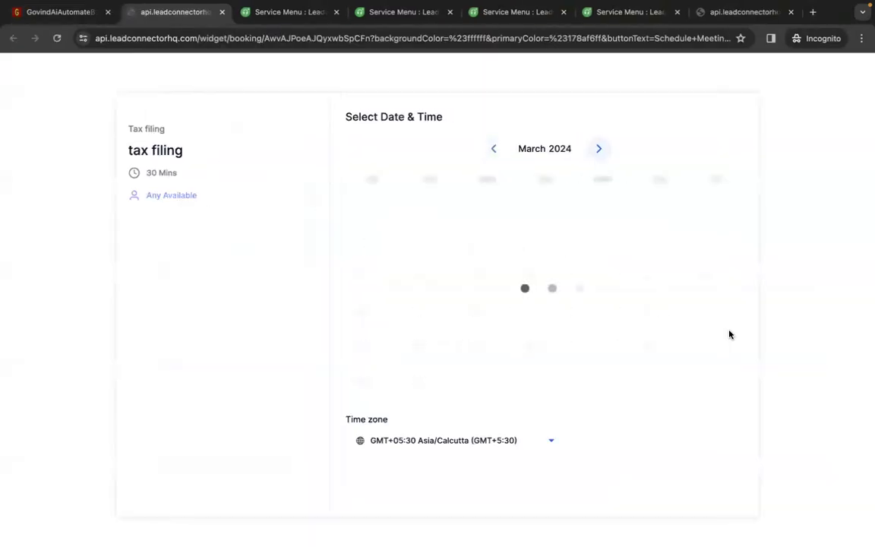
pyautogui.scroll(-1, 680, 327)
pyautogui.scroll(-3, 680, 327)
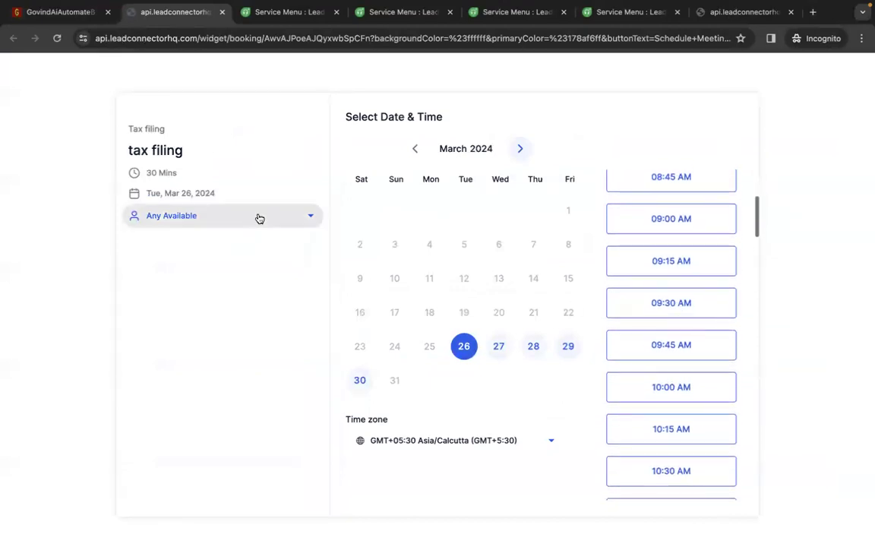
pyautogui.click(258, 215)
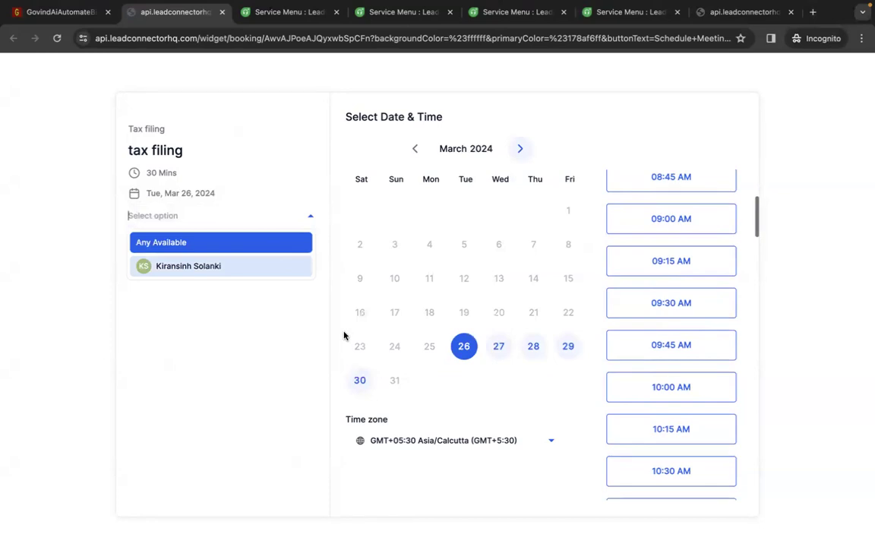
pyautogui.scroll(-3, 685, 387)
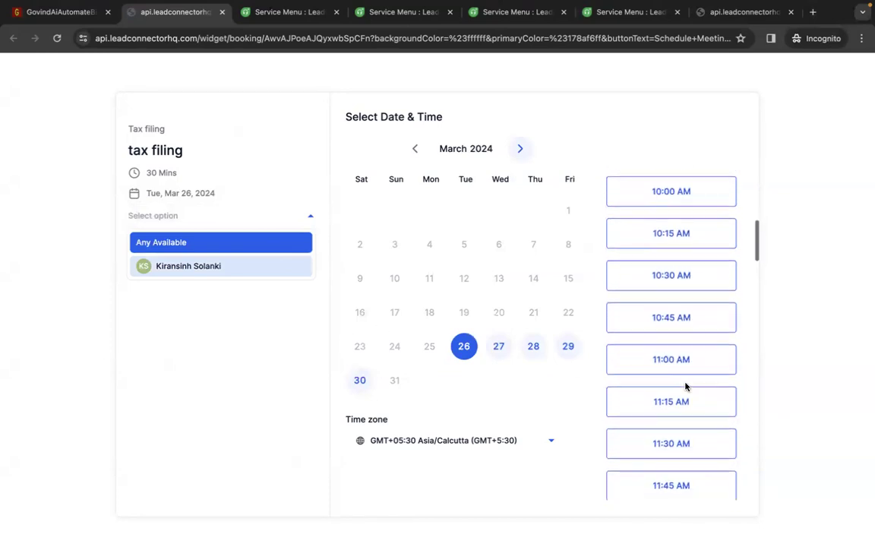
pyautogui.scroll(-1, 685, 386)
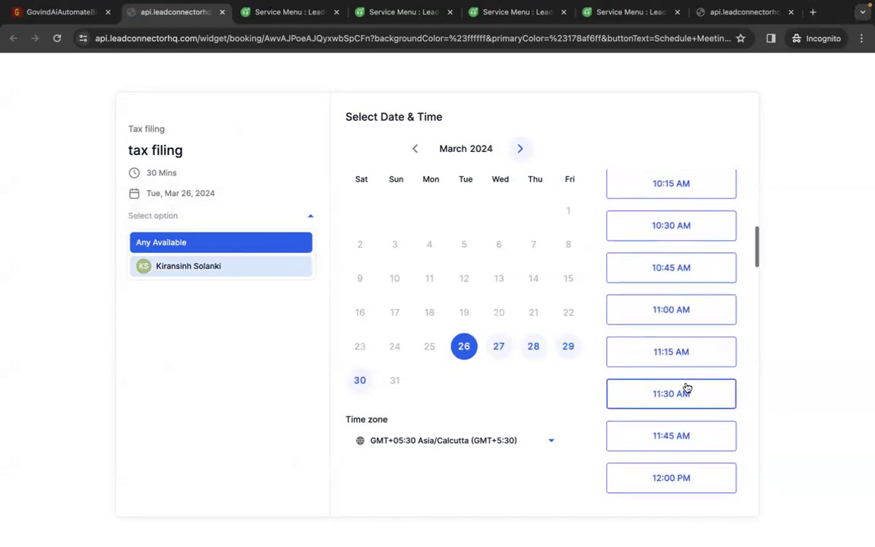